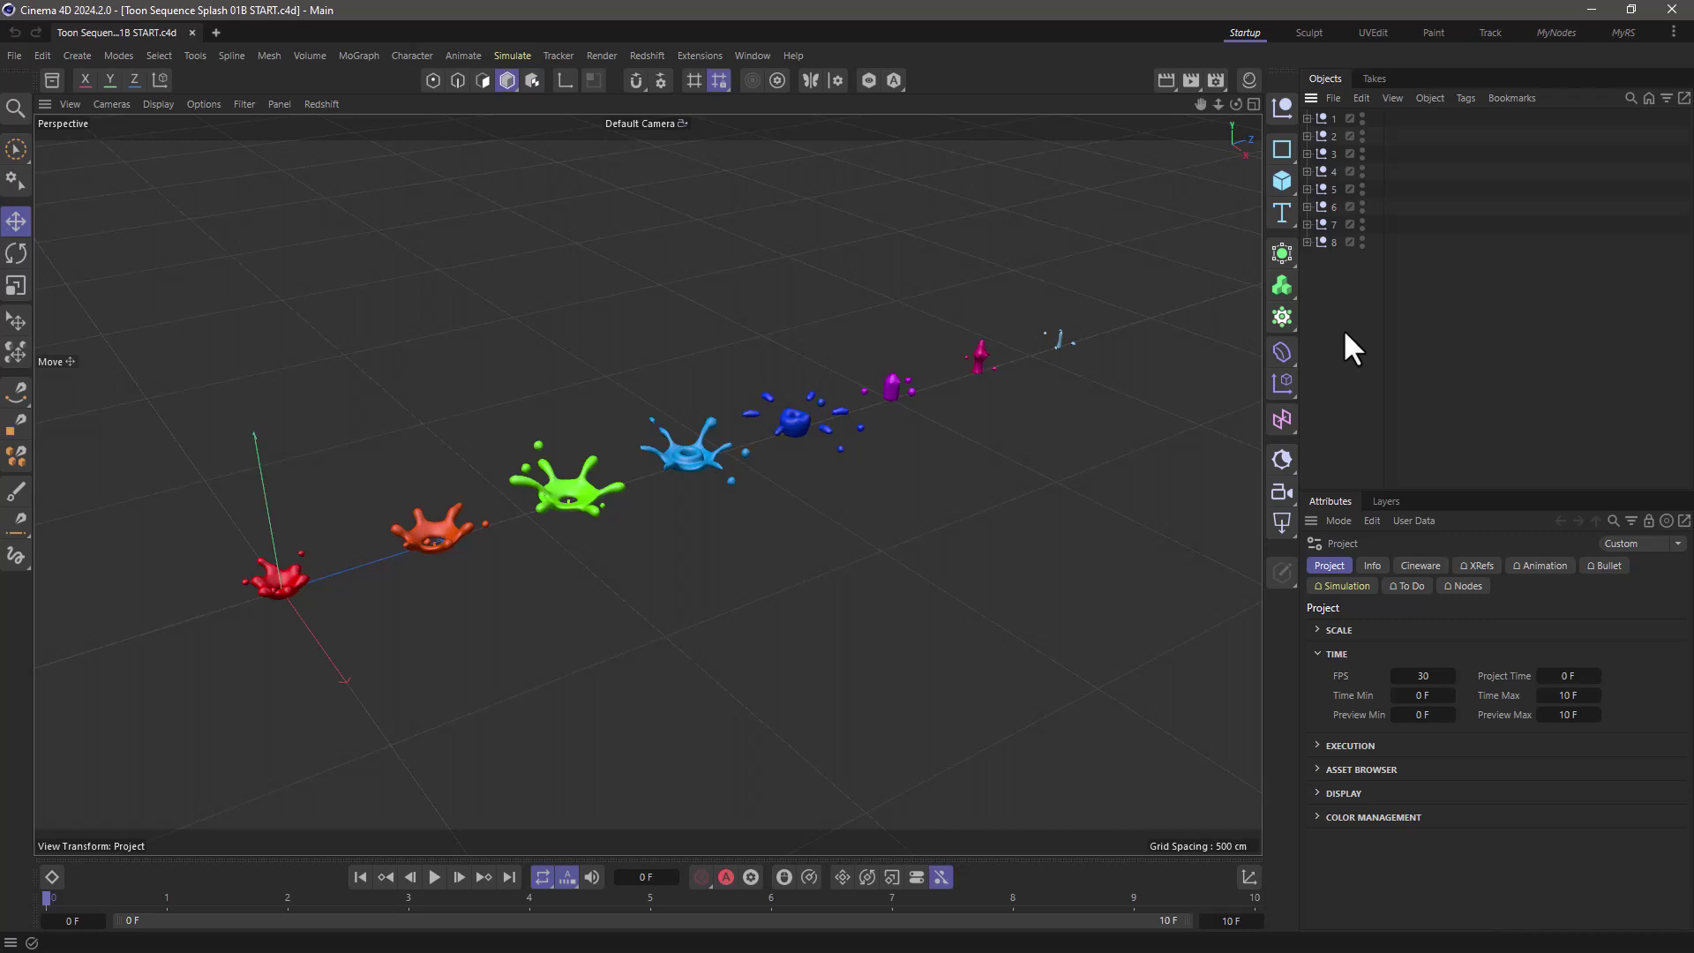
Step: Raise the red splash's Null 1 and the orange splash's Null 2 higher in the scene
{"action": "left_click", "coordinate": [1332, 120]}
{"action": "left_click_drag", "start_coordinate": [479, 437], "coordinate": [498, 398]}
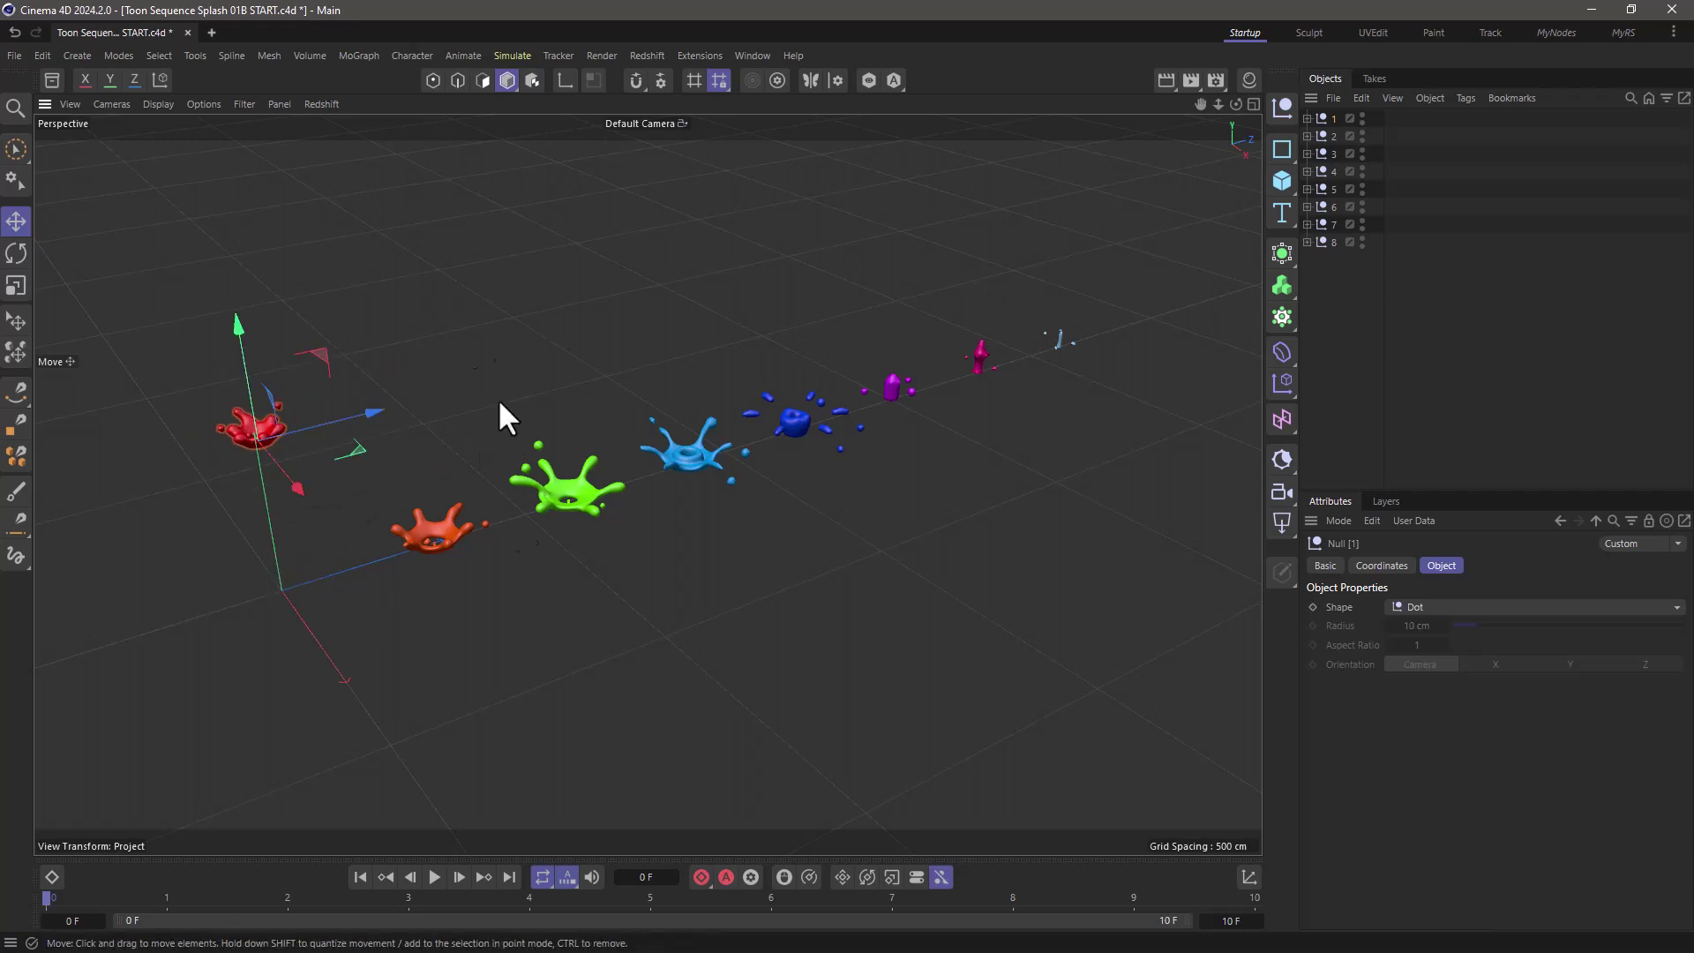
{"action": "left_click", "coordinate": [1333, 134]}
{"action": "left_click_drag", "start_coordinate": [781, 345], "coordinate": [838, 176]}
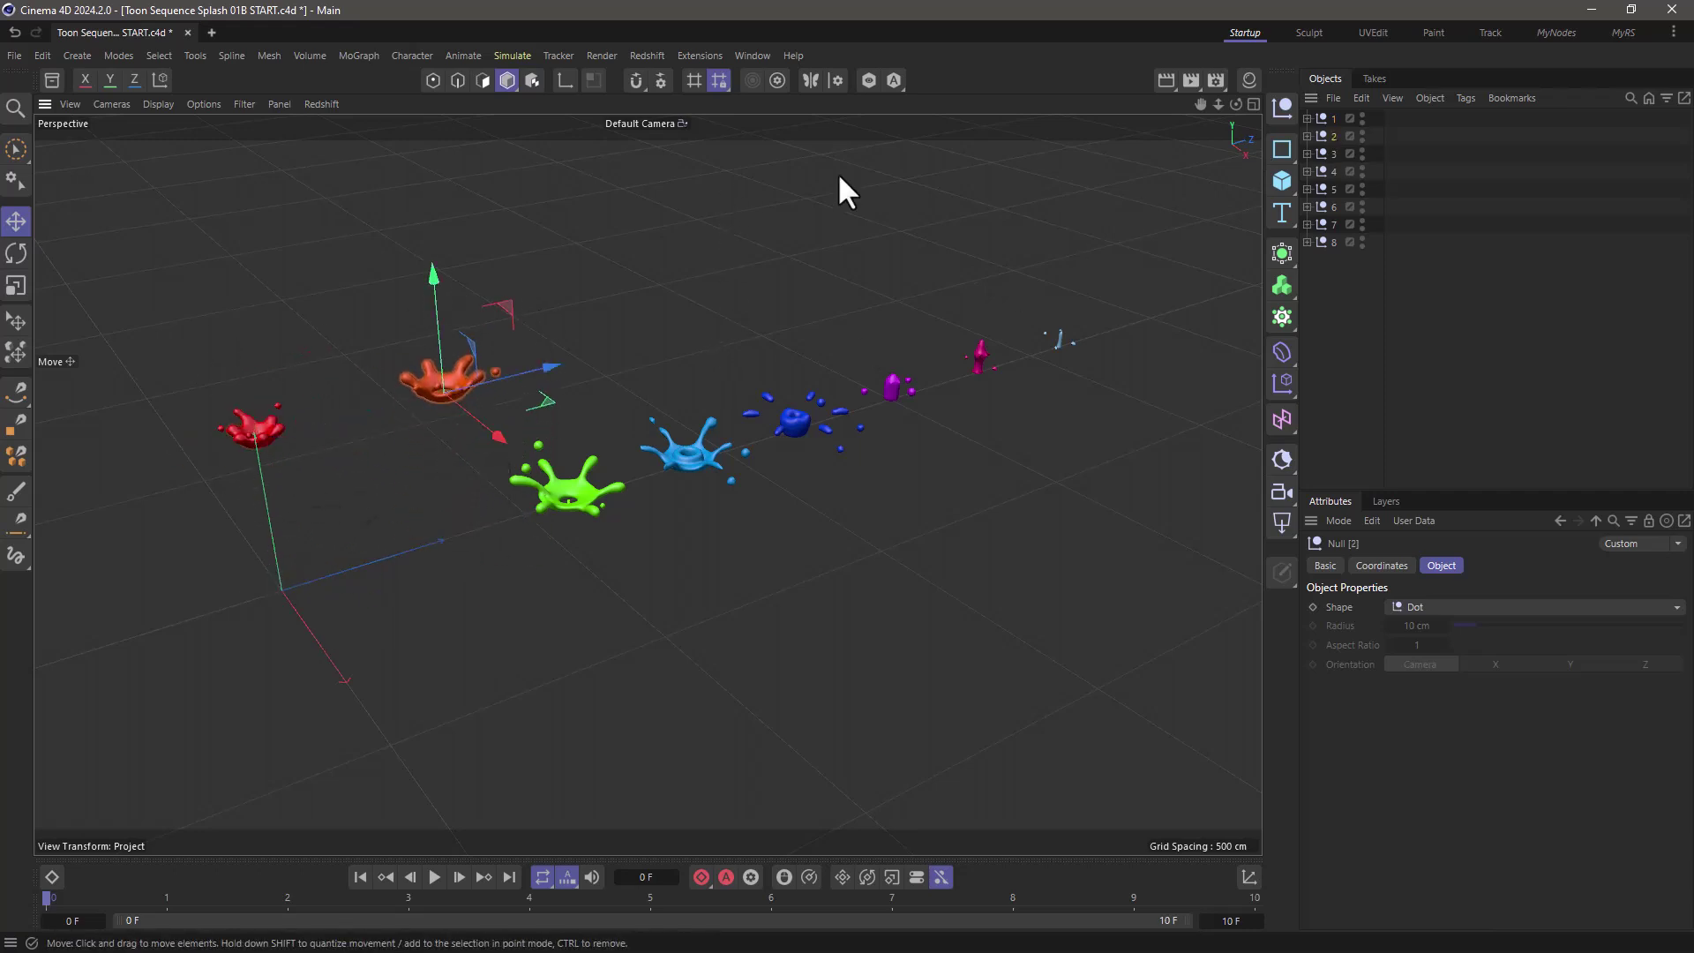
Step: Inspect the contents of Null 2 and Null 5, then clear the selection
{"action": "left_click", "coordinate": [1307, 136]}
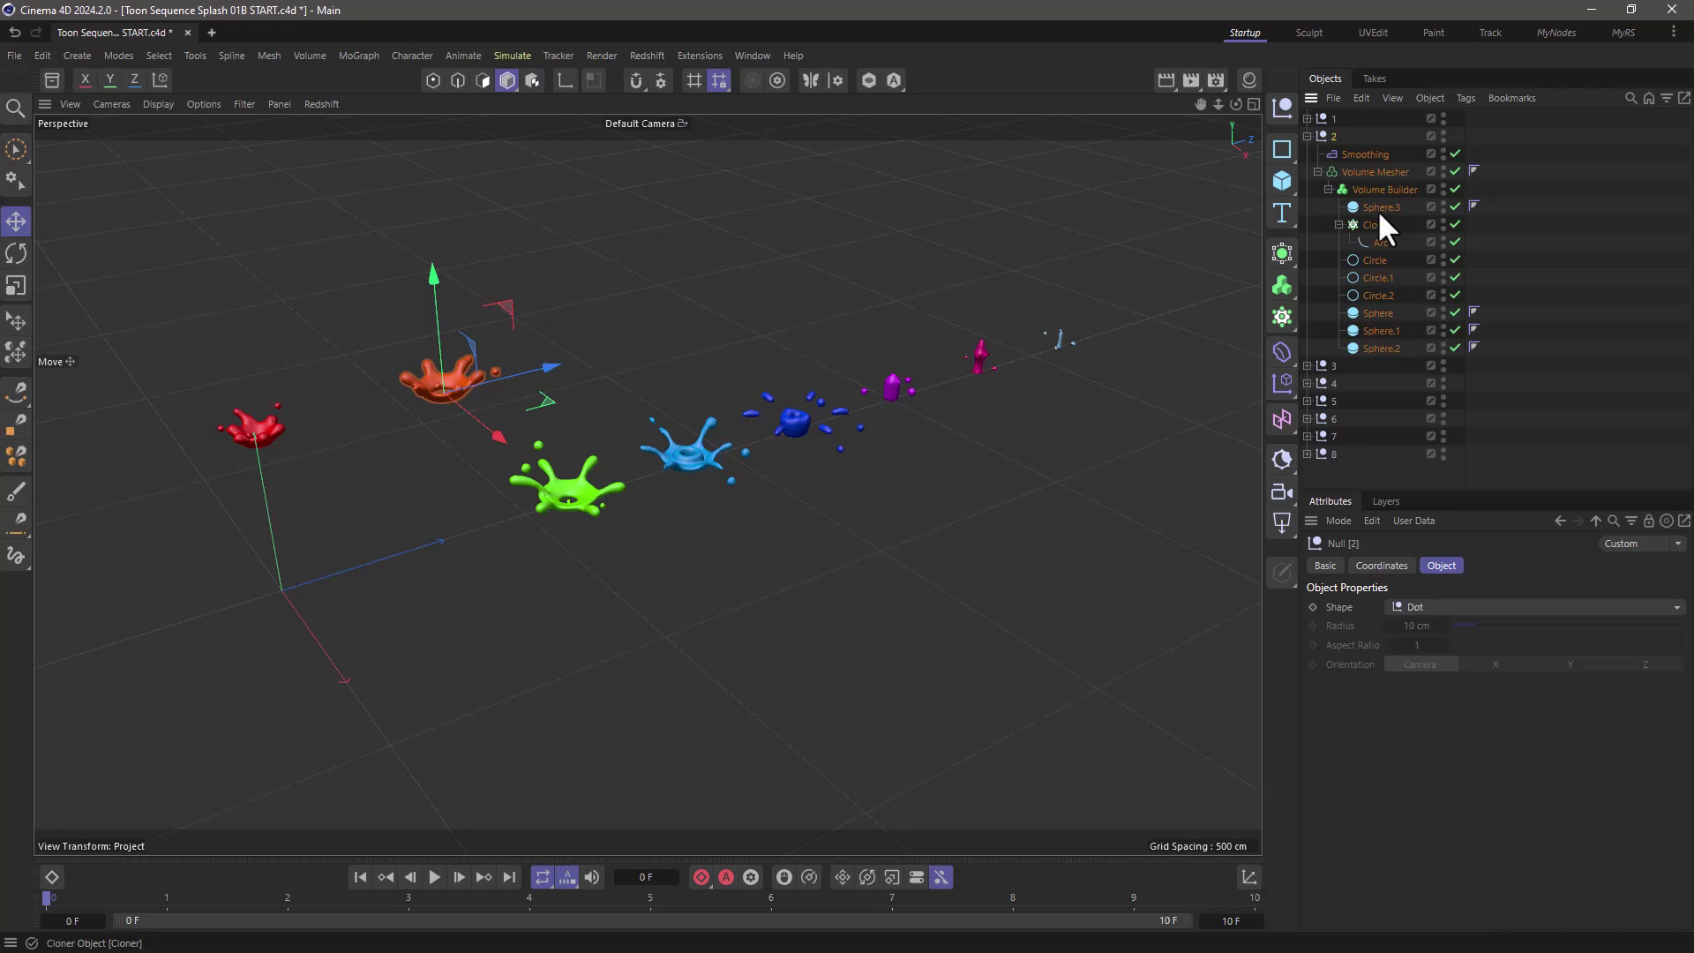
{"action": "left_click", "coordinate": [1307, 135]}
{"action": "left_click", "coordinate": [1306, 188]}
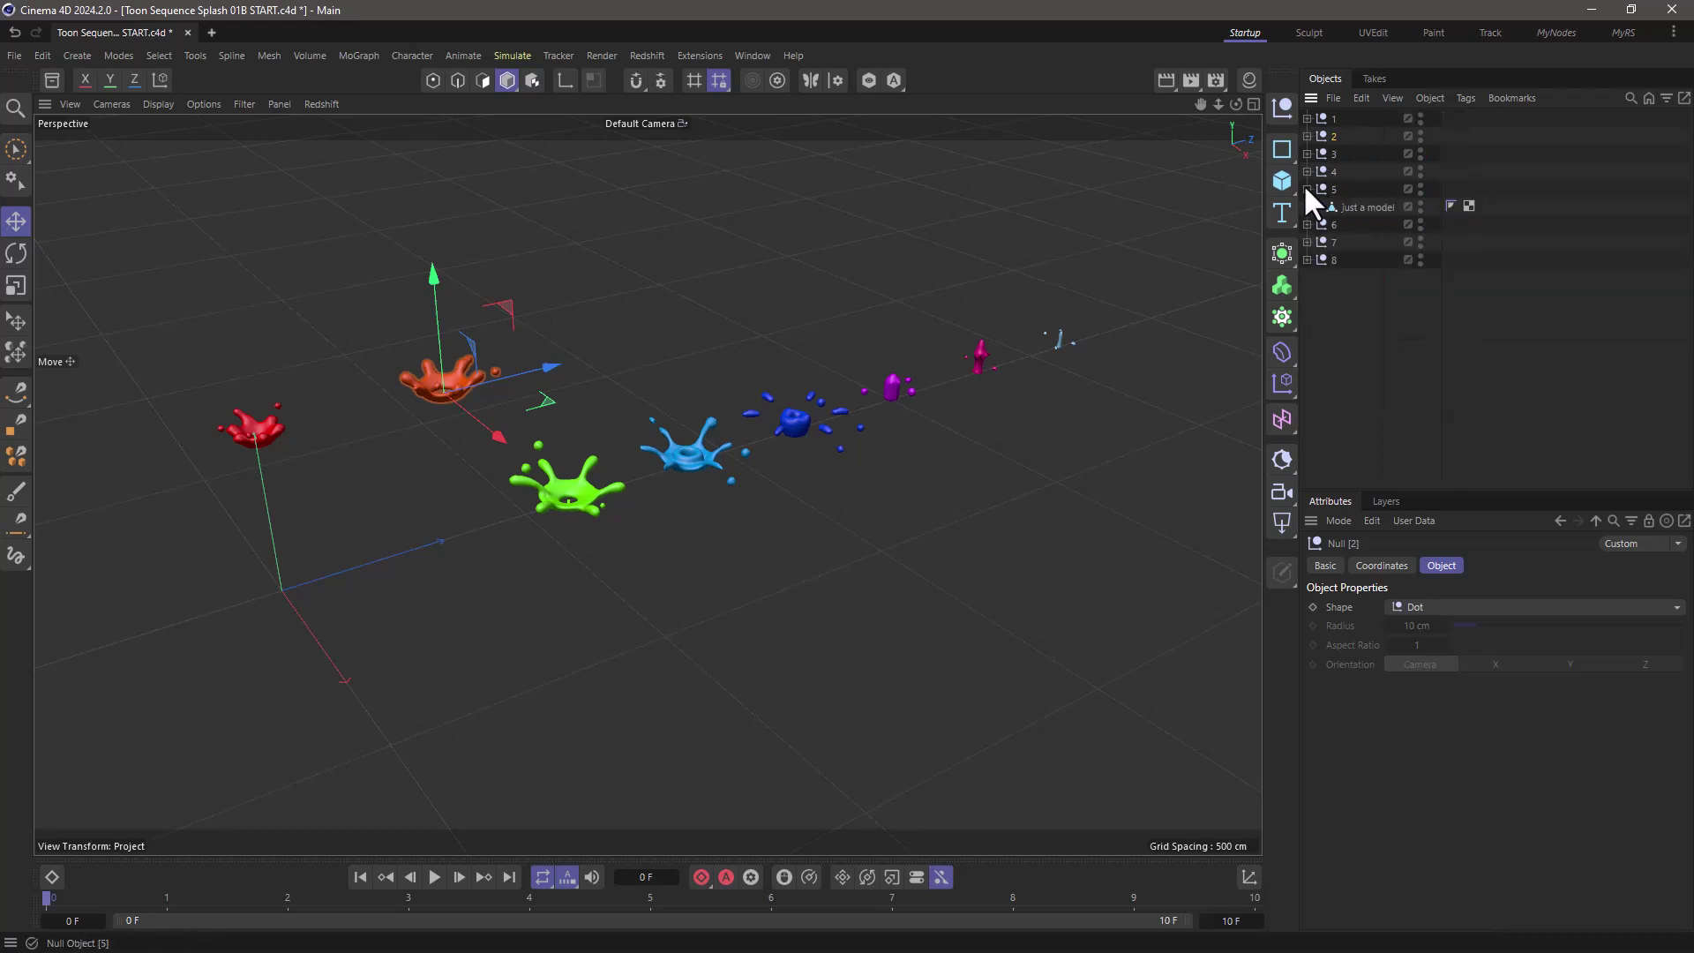
{"action": "left_click", "coordinate": [1354, 206]}
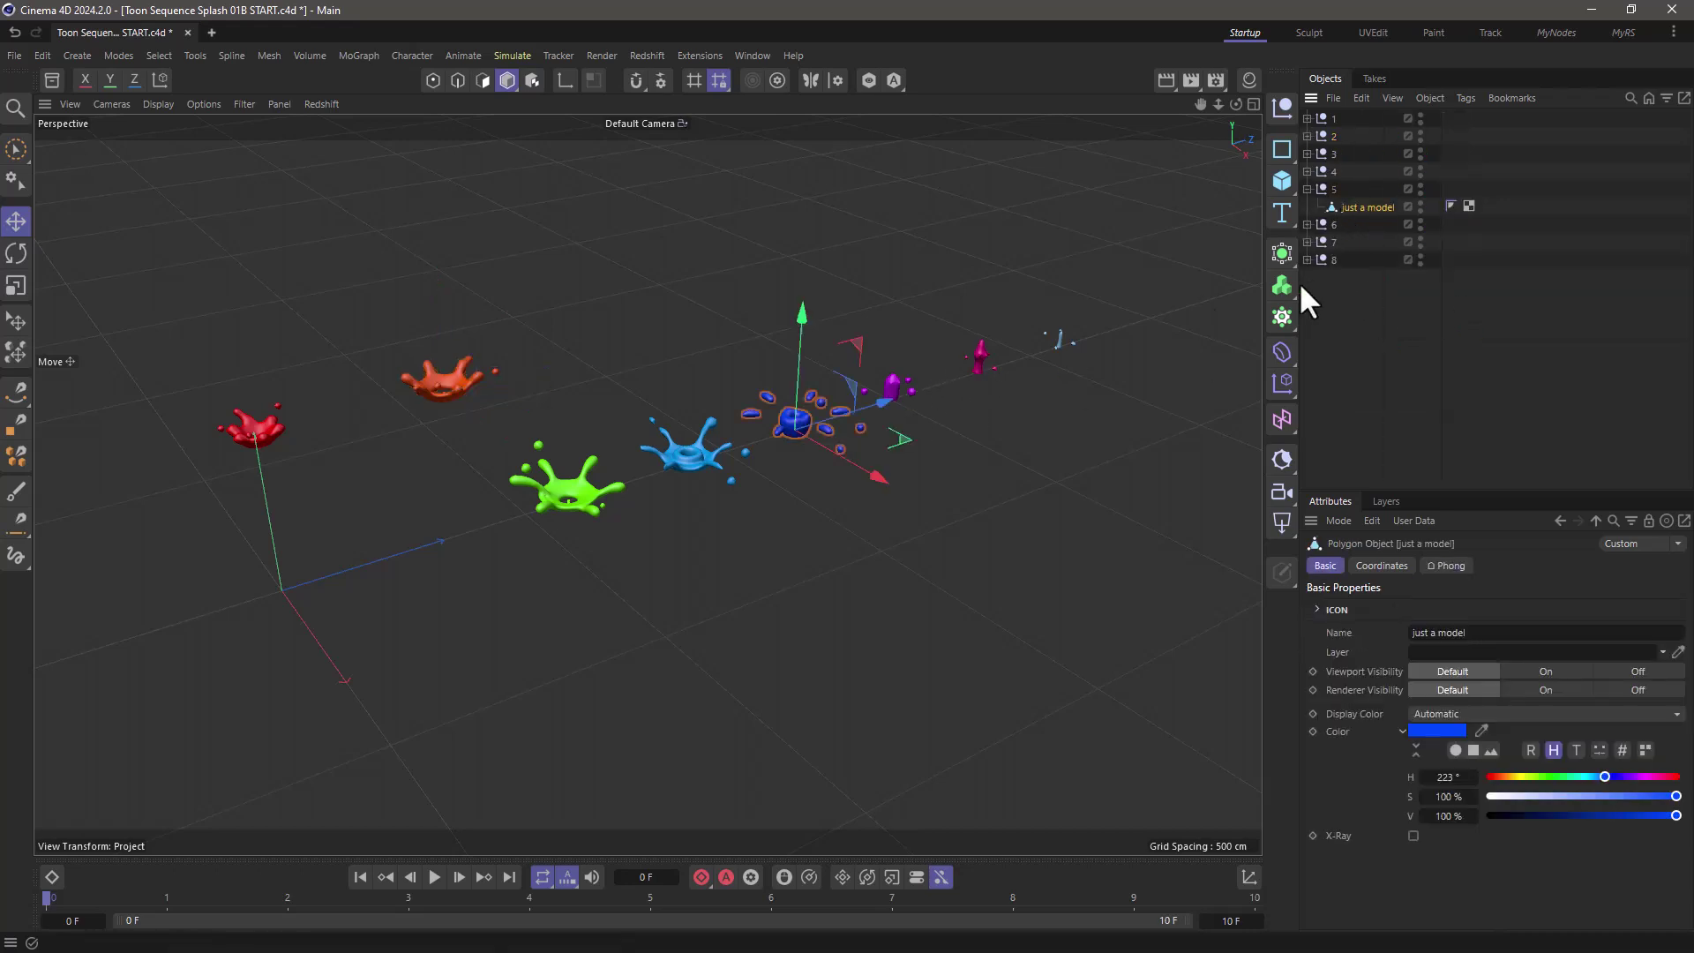
{"action": "left_click", "coordinate": [1307, 189]}
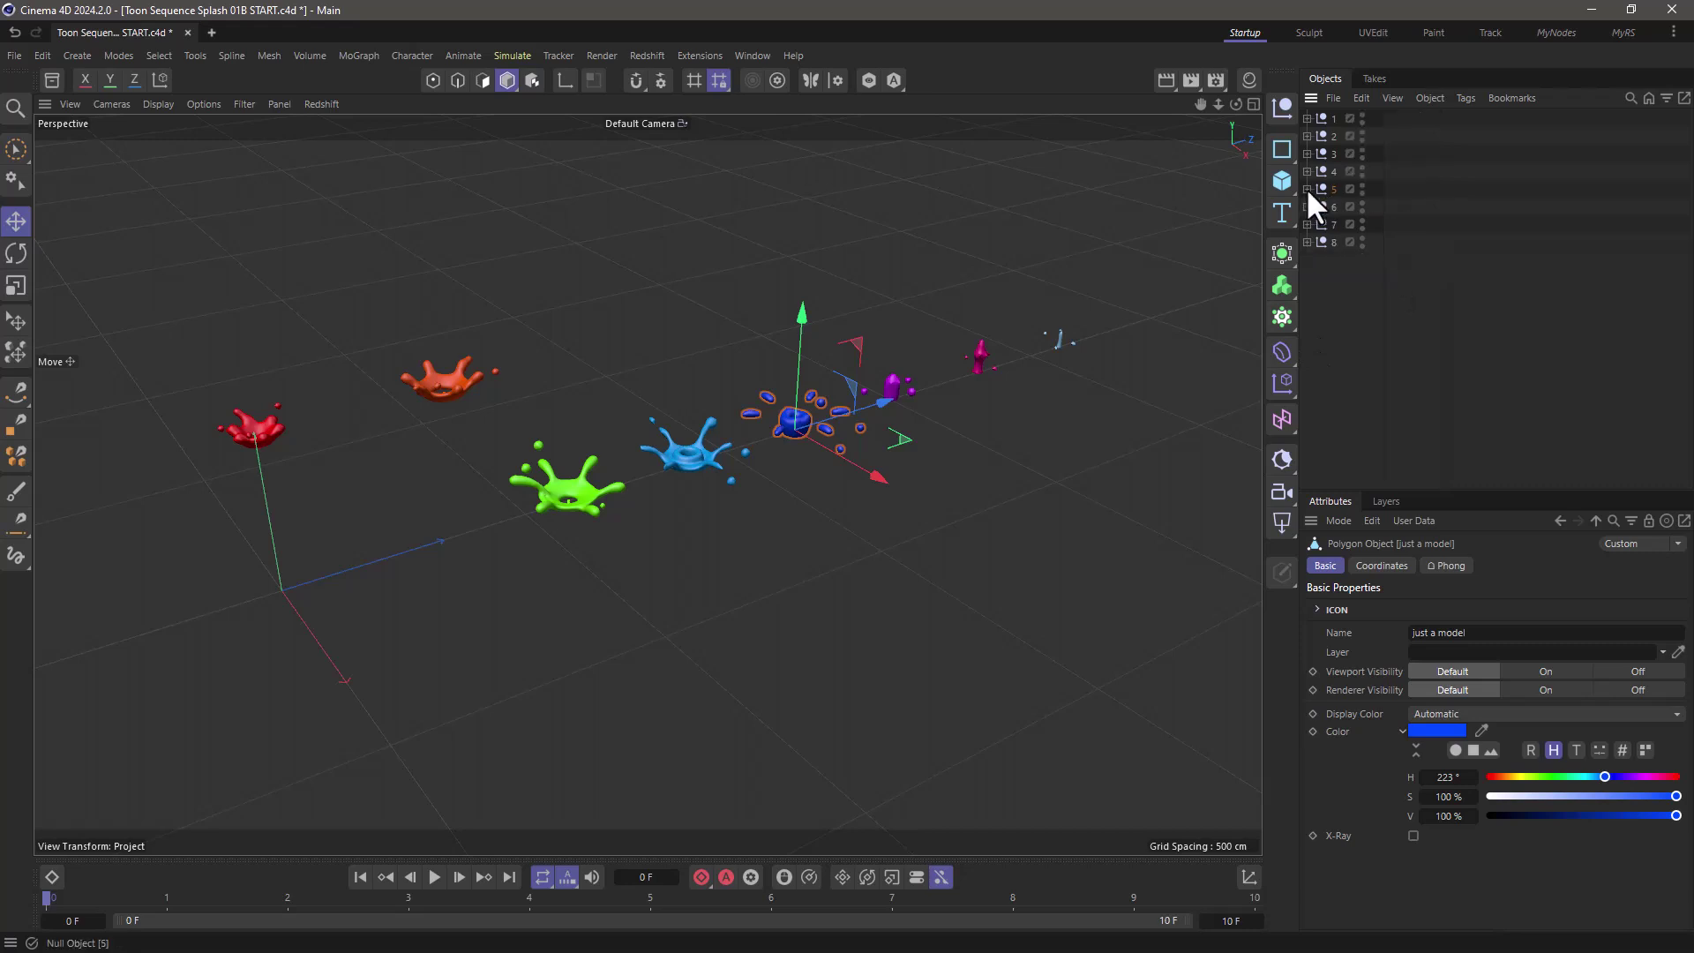
{"action": "left_click", "coordinate": [1333, 272]}
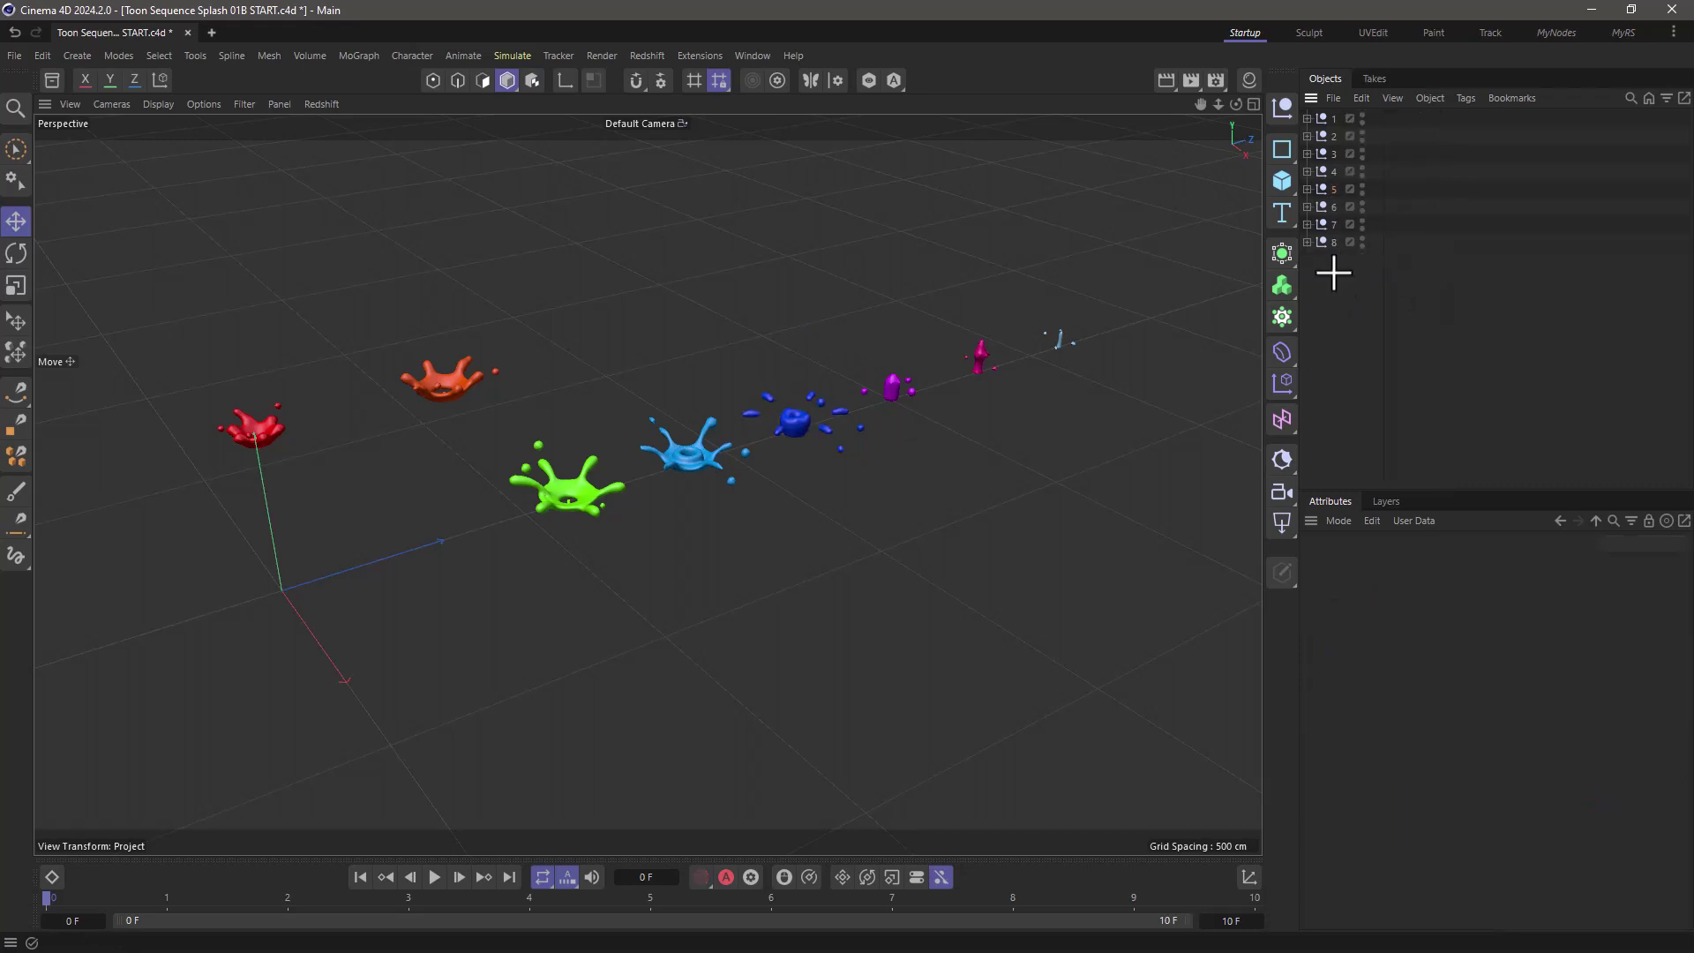
Step: Add a Cloner with its Count set to 1/1/1 and its Clones mode set to Sort
{"action": "left_click", "coordinate": [1282, 317]}
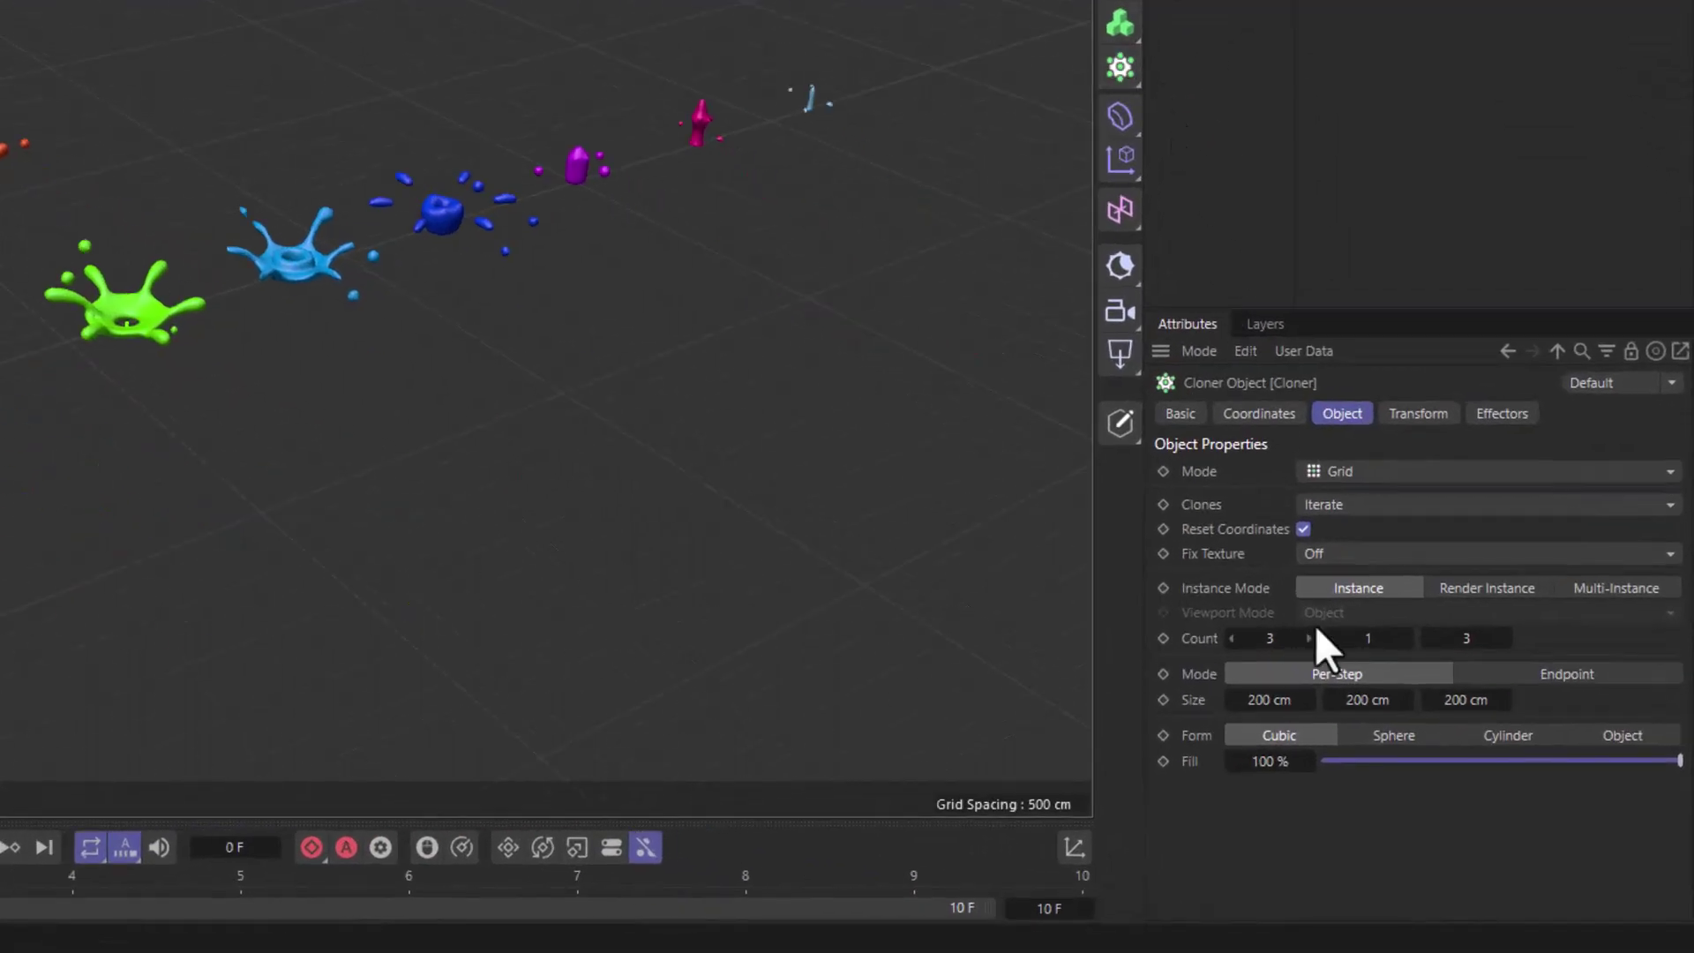
{"action": "left_click", "coordinate": [1268, 637]}
{"action": "type", "text": "1"}
{"action": "left_click", "coordinate": [1450, 637]}
{"action": "type", "text": "1"}
{"action": "left_click", "coordinate": [1326, 504]}
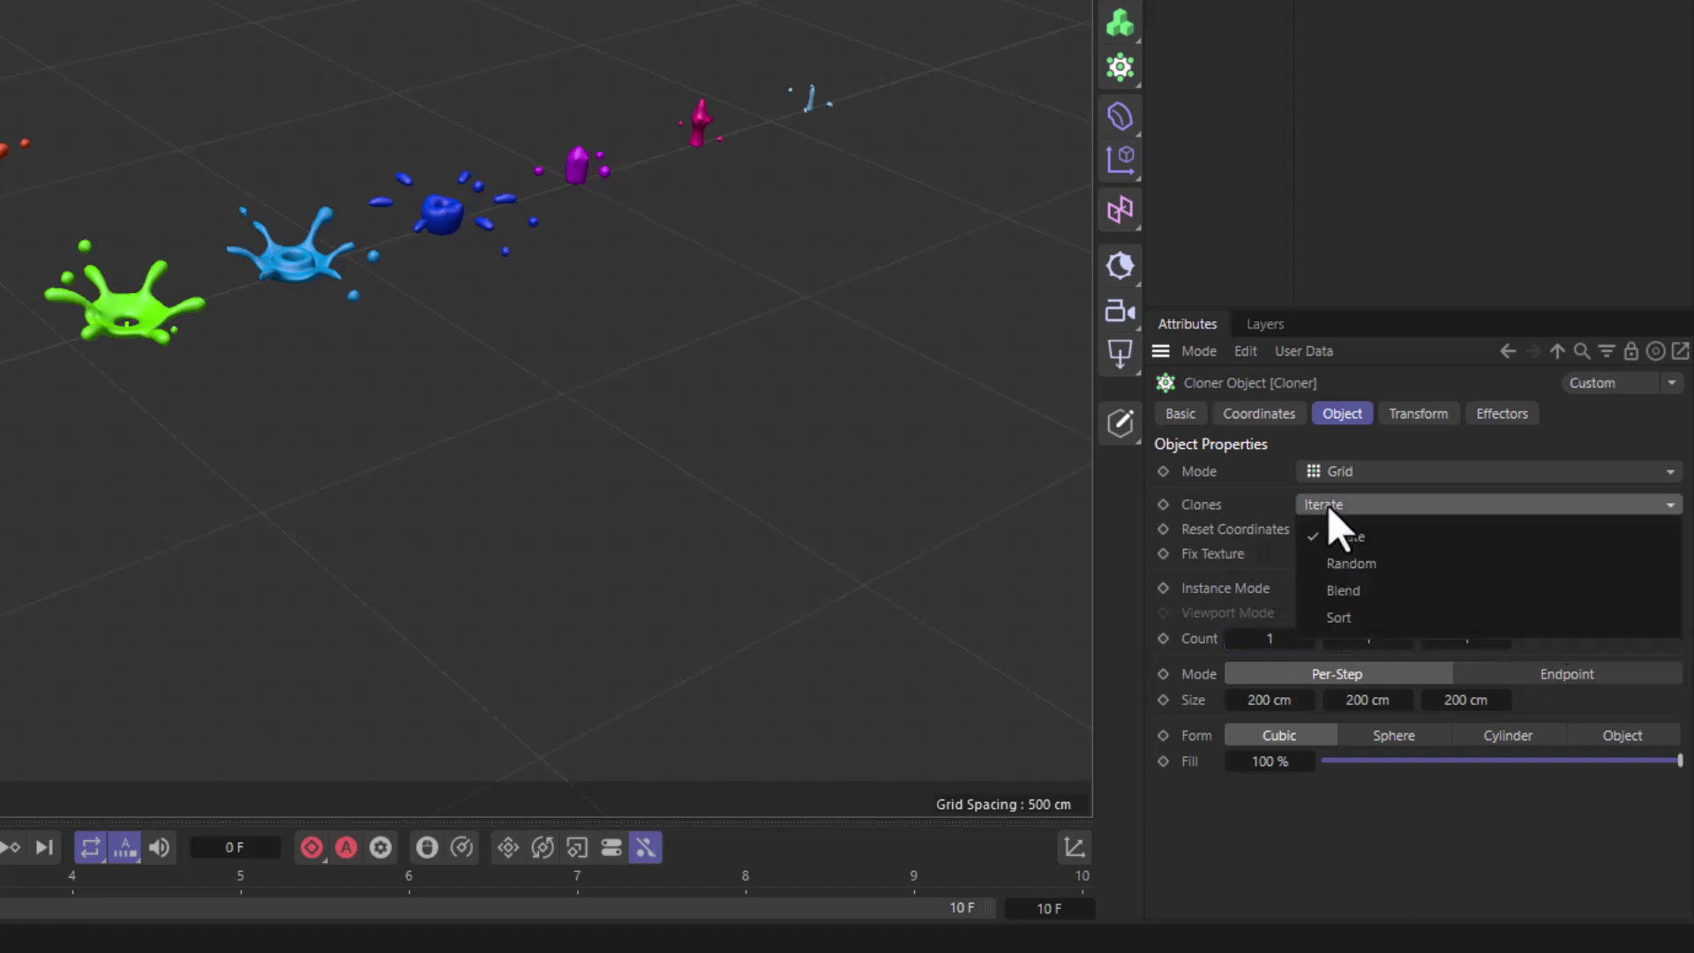
{"action": "left_click", "coordinate": [1360, 616]}
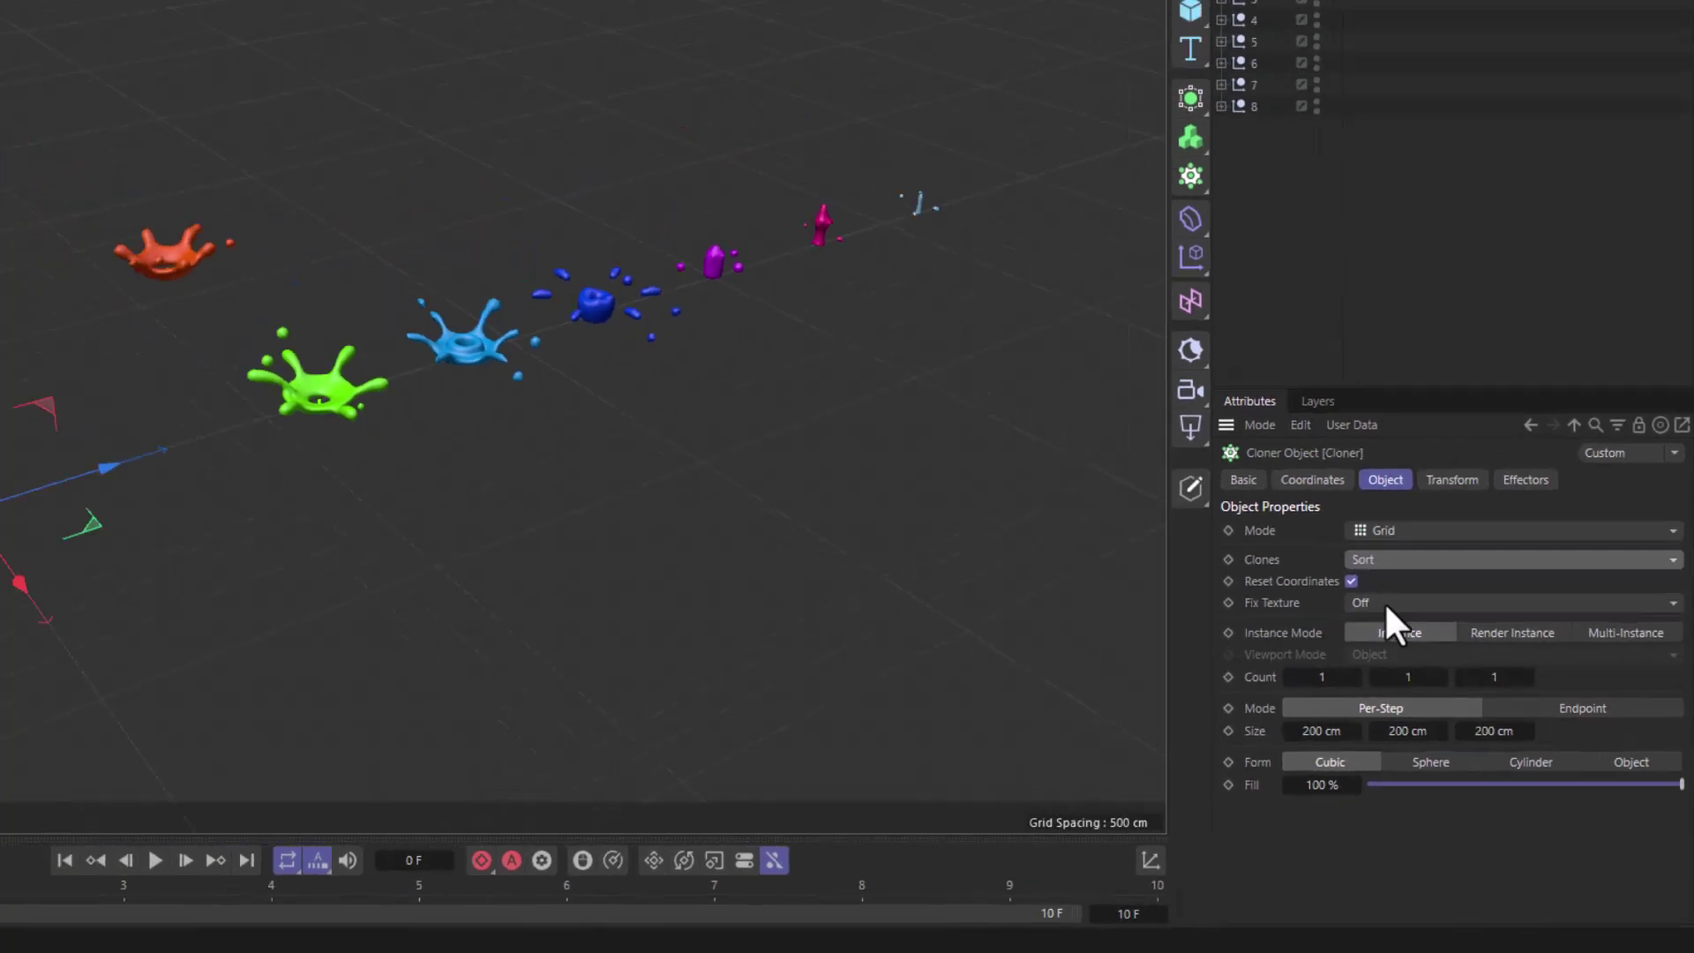
Step: Place Nulls 1–8 under the Cloner and frame the single white splash in view
{"action": "left_click_drag", "start_coordinate": [1352, 291], "coordinate": [1352, 117]}
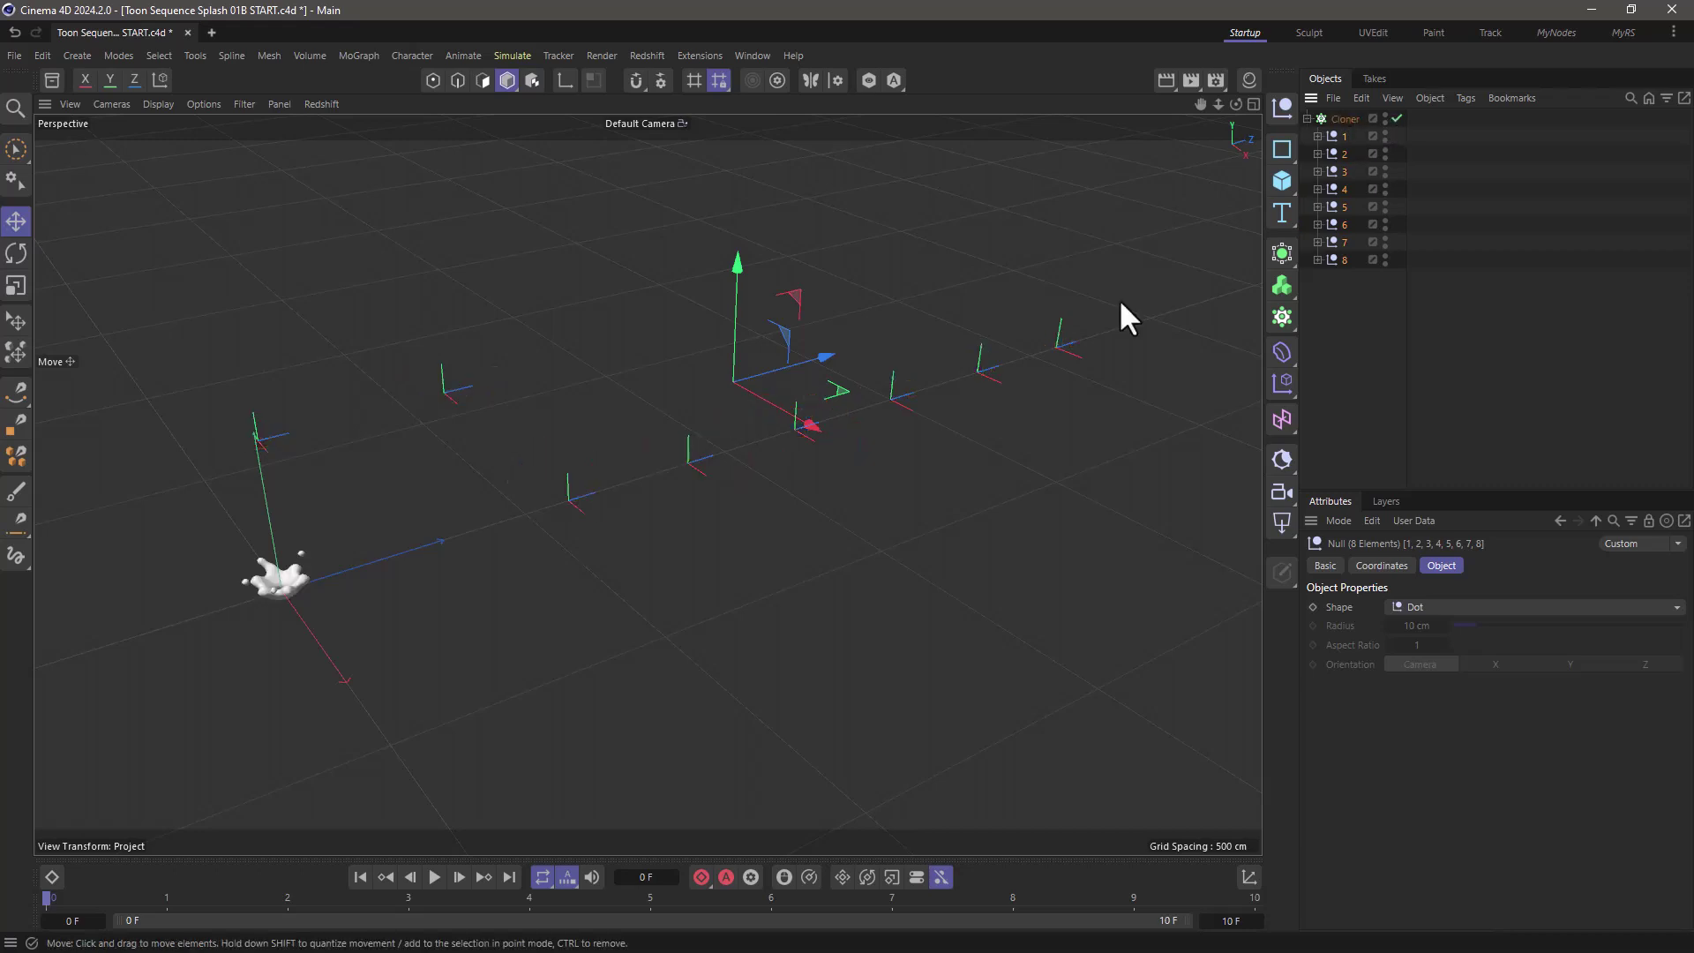
{"action": "scroll", "coordinate": [272, 584], "scroll_direction": "up", "scroll_amount": 10}
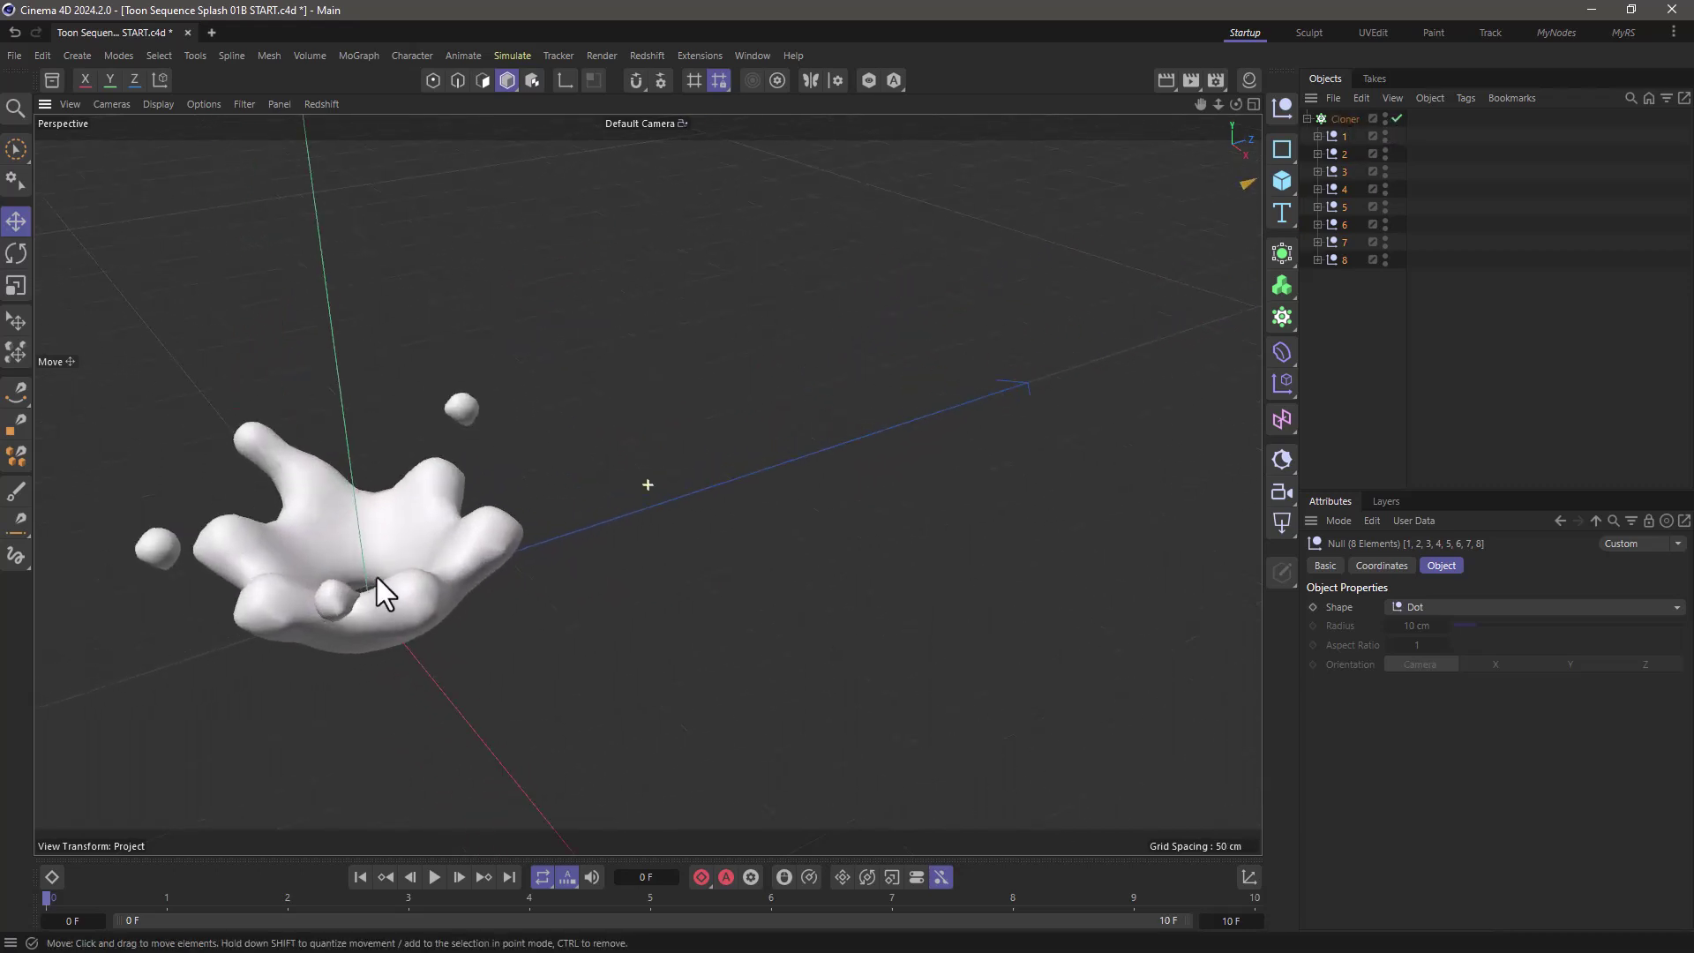
{"action": "middle_click_drag", "start_coordinate": [378, 577], "coordinate": [639, 472], "text": "alt"}
{"action": "left_click_drag", "start_coordinate": [639, 472], "coordinate": [676, 459], "text": "alt"}
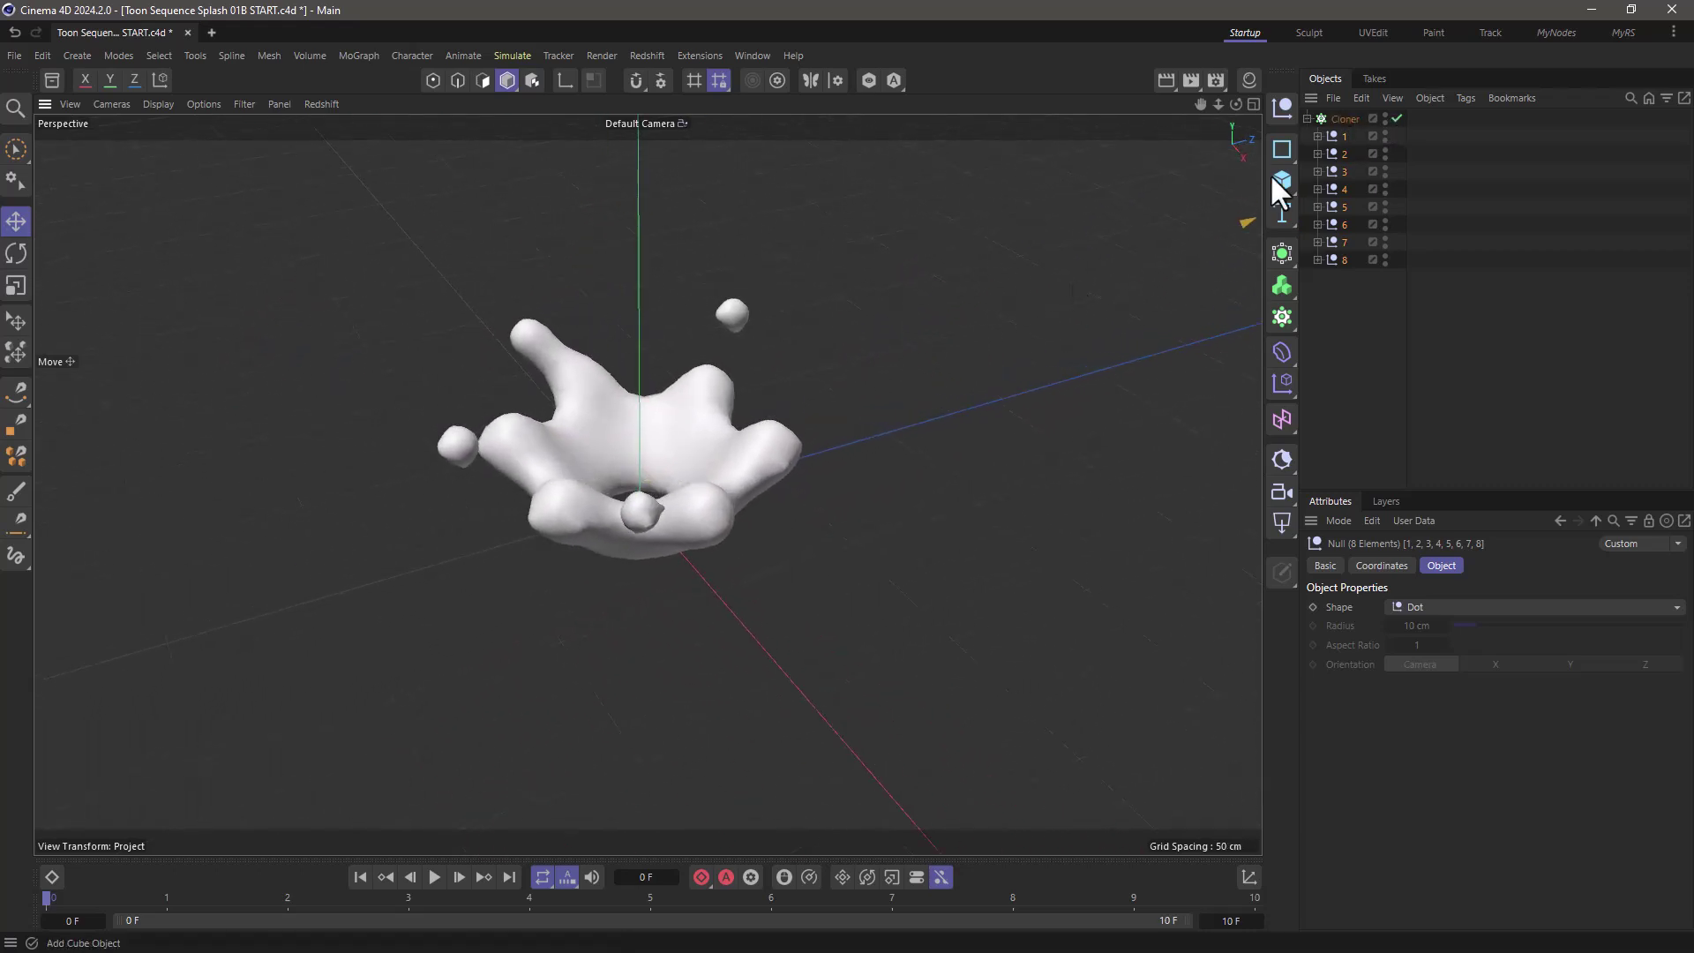
{"action": "left_click", "coordinate": [1341, 328]}
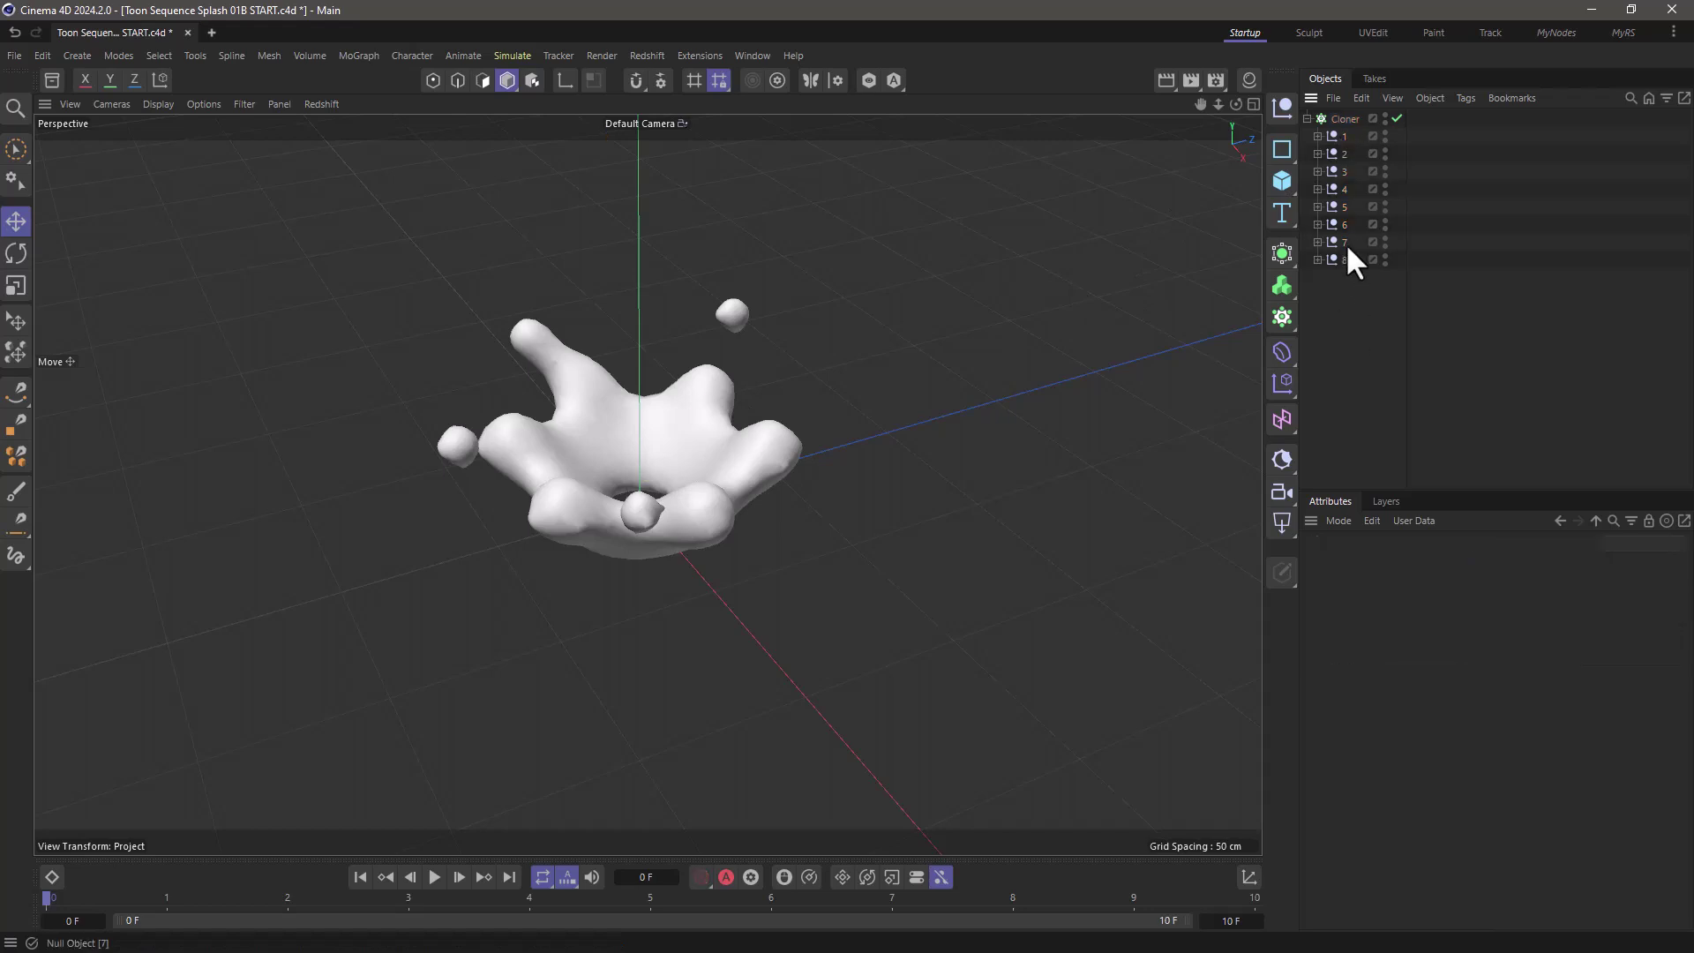
Step: Add a Plain effector to the selected Cloner
{"action": "left_click", "coordinate": [1345, 118]}
{"action": "left_click", "coordinate": [361, 58]}
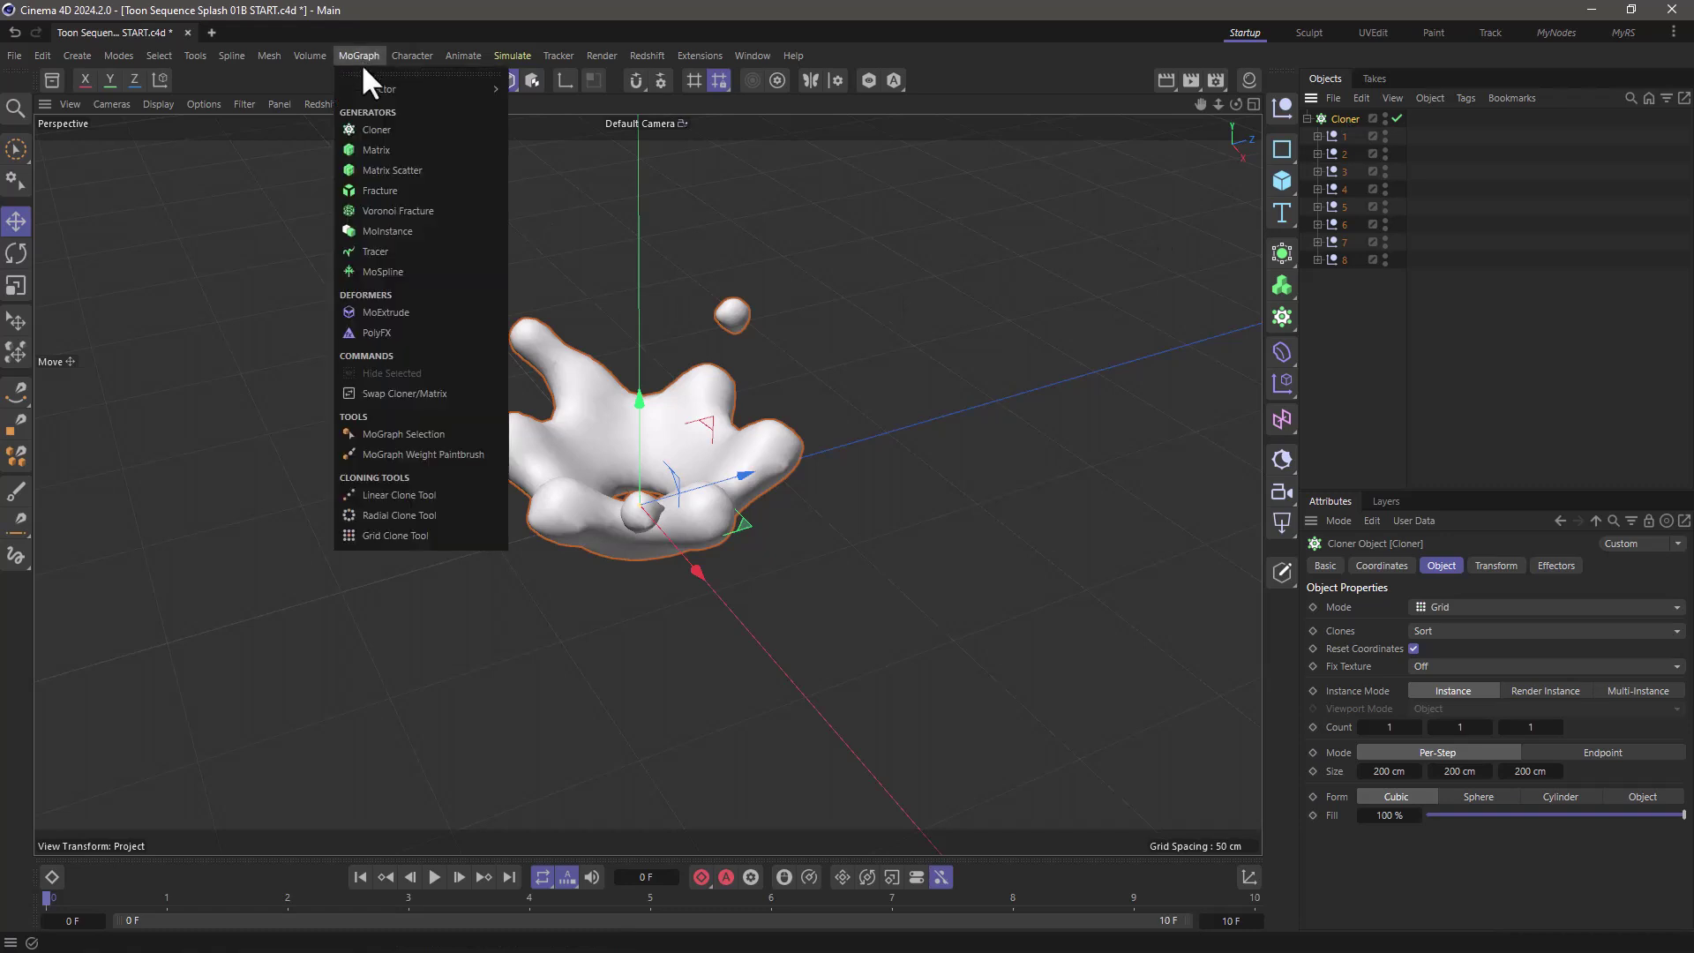
{"action": "left_click", "coordinate": [521, 102]}
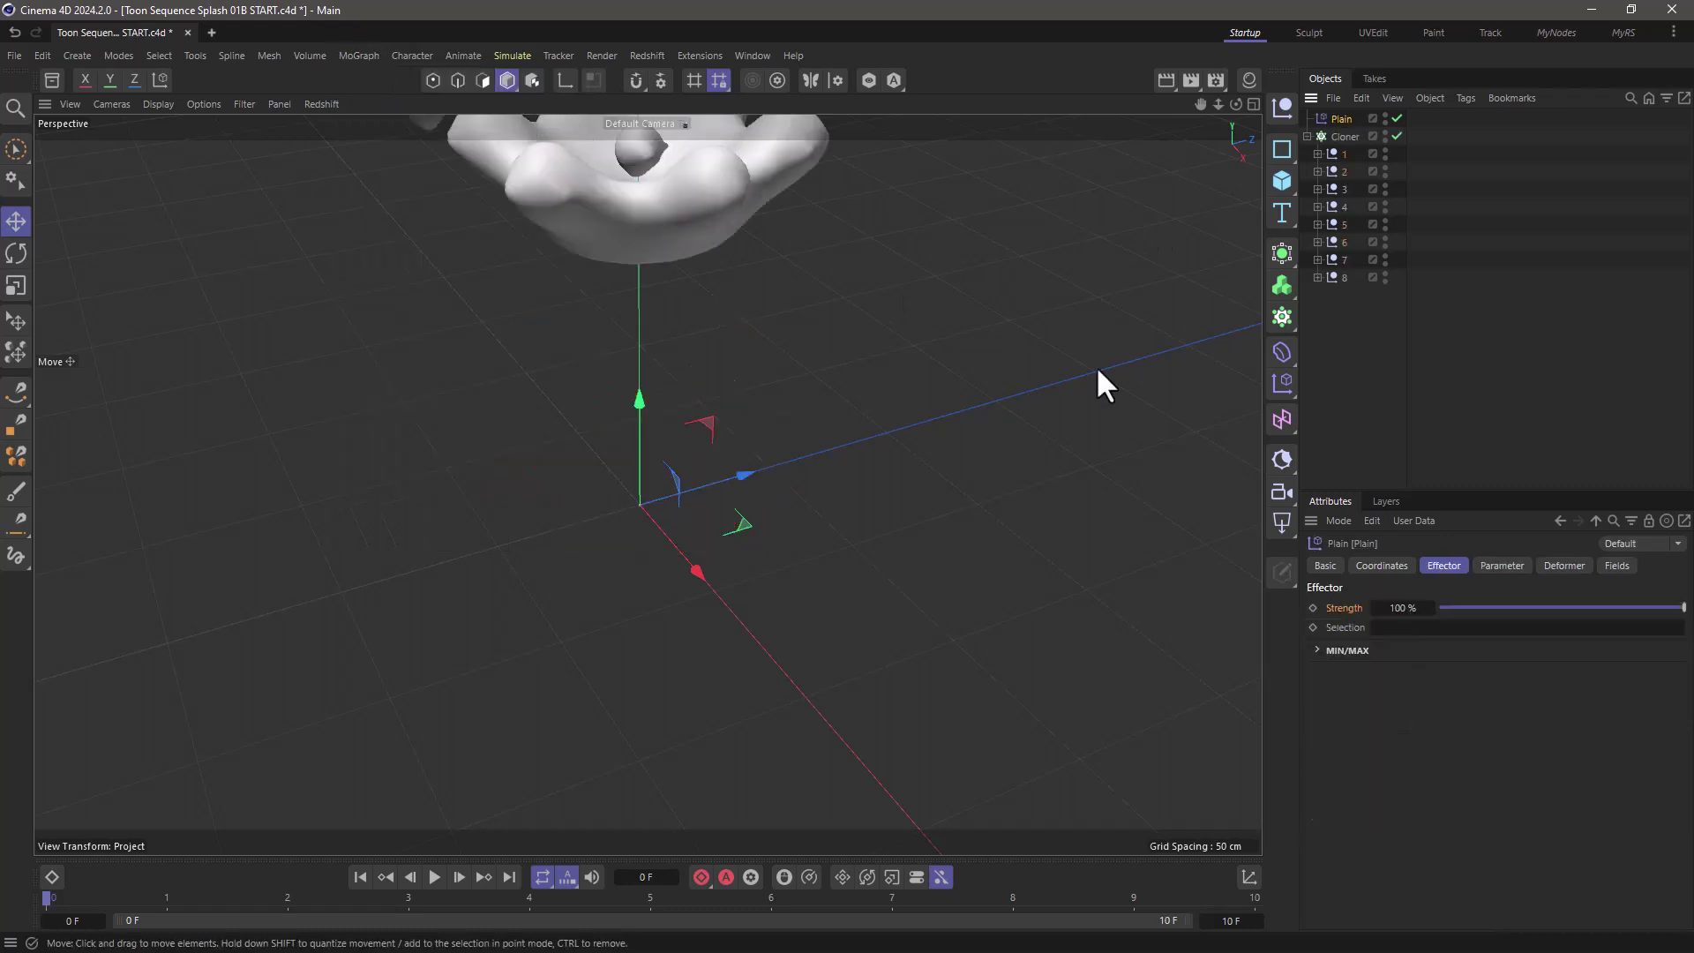
Step: Set the Plain effector to Position off, Modify Clone 100% and Strength 0%
{"action": "left_click", "coordinate": [1502, 566]}
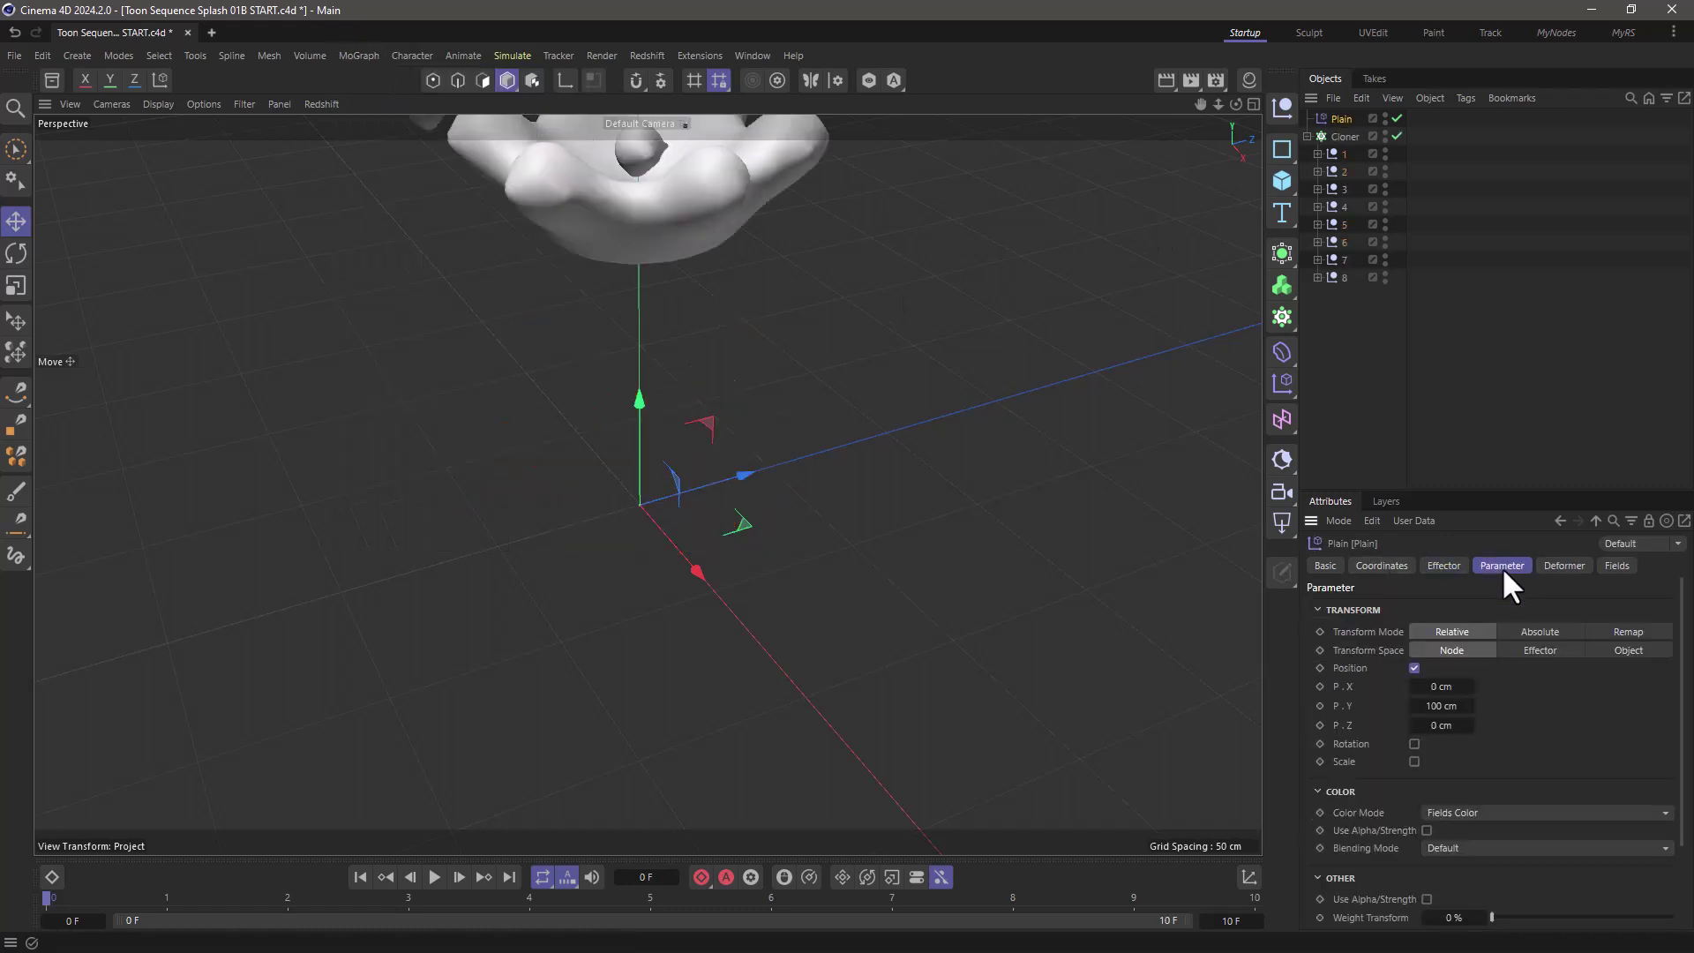
{"action": "left_click", "coordinate": [1413, 668]}
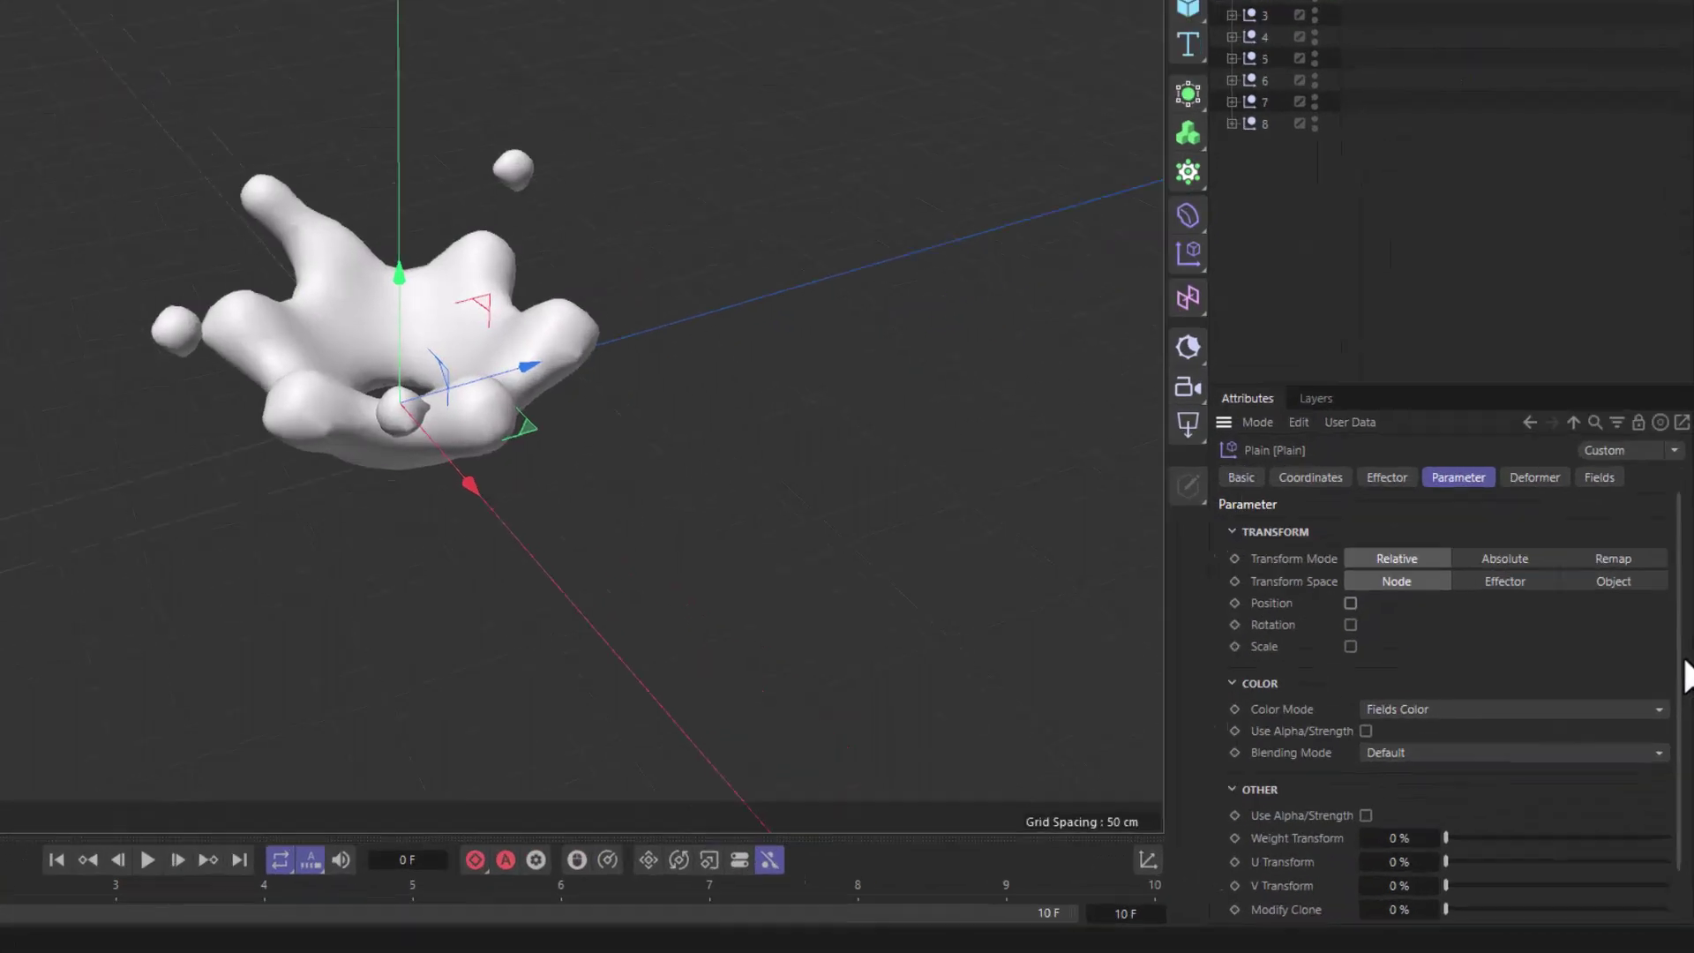
{"action": "scroll", "coordinate": [1666, 717], "scroll_direction": "down", "scroll_amount": 1}
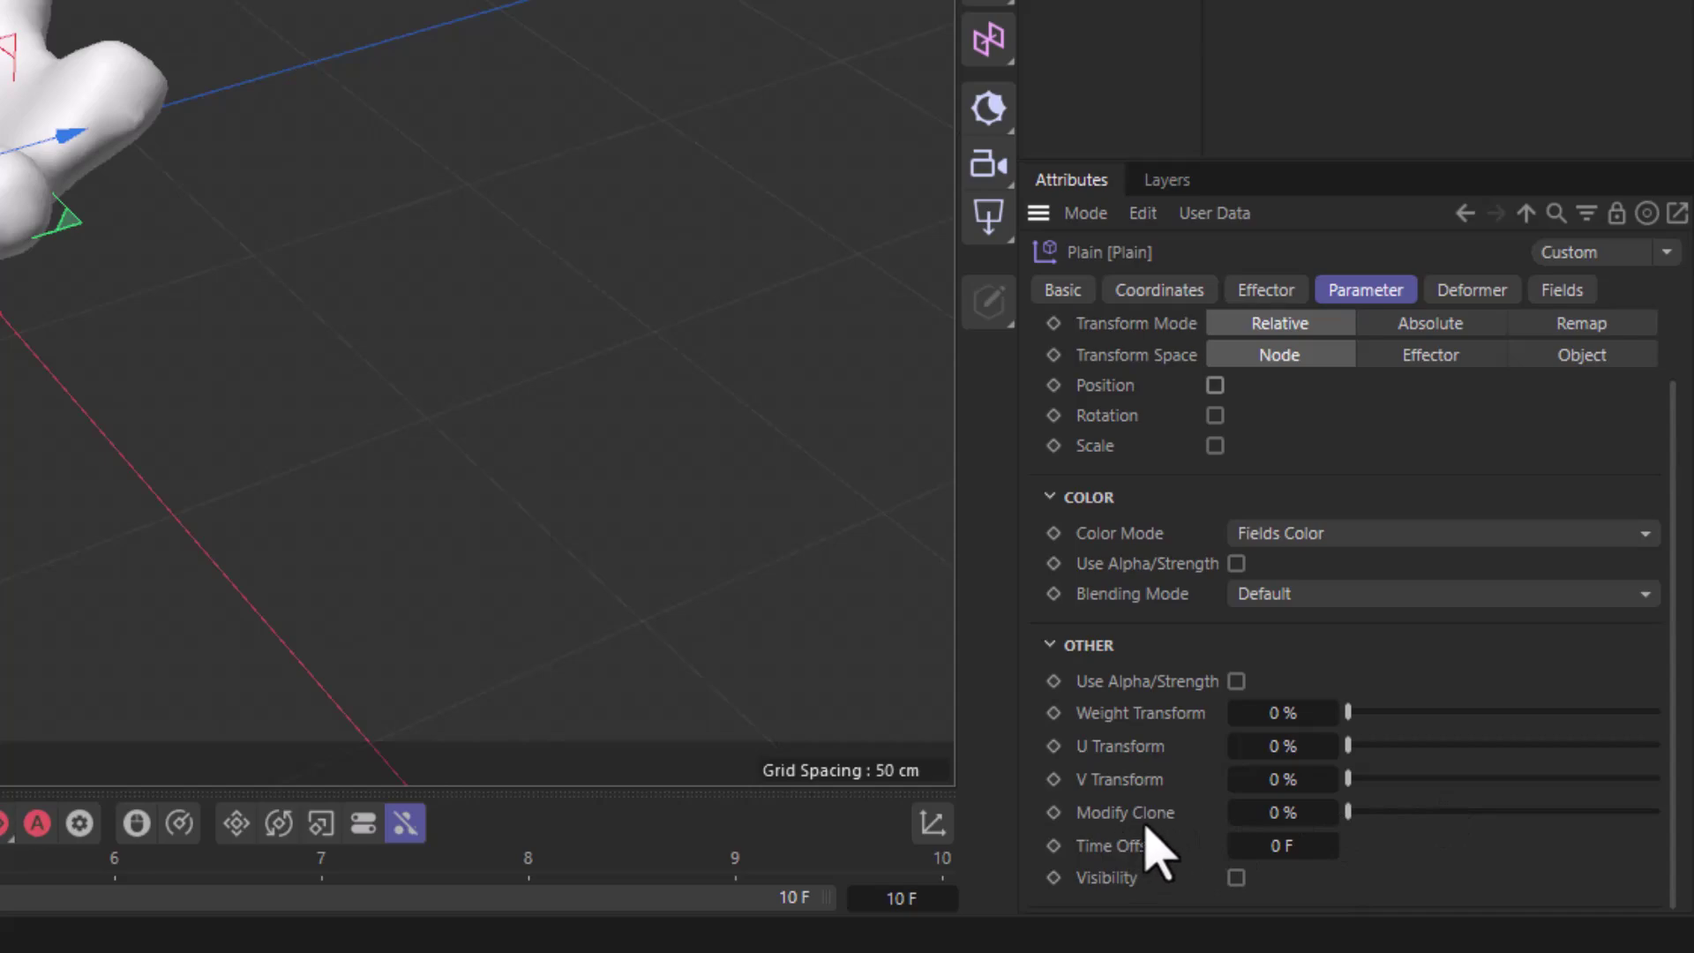
{"action": "left_click_drag", "start_coordinate": [1387, 813], "coordinate": [1670, 799]}
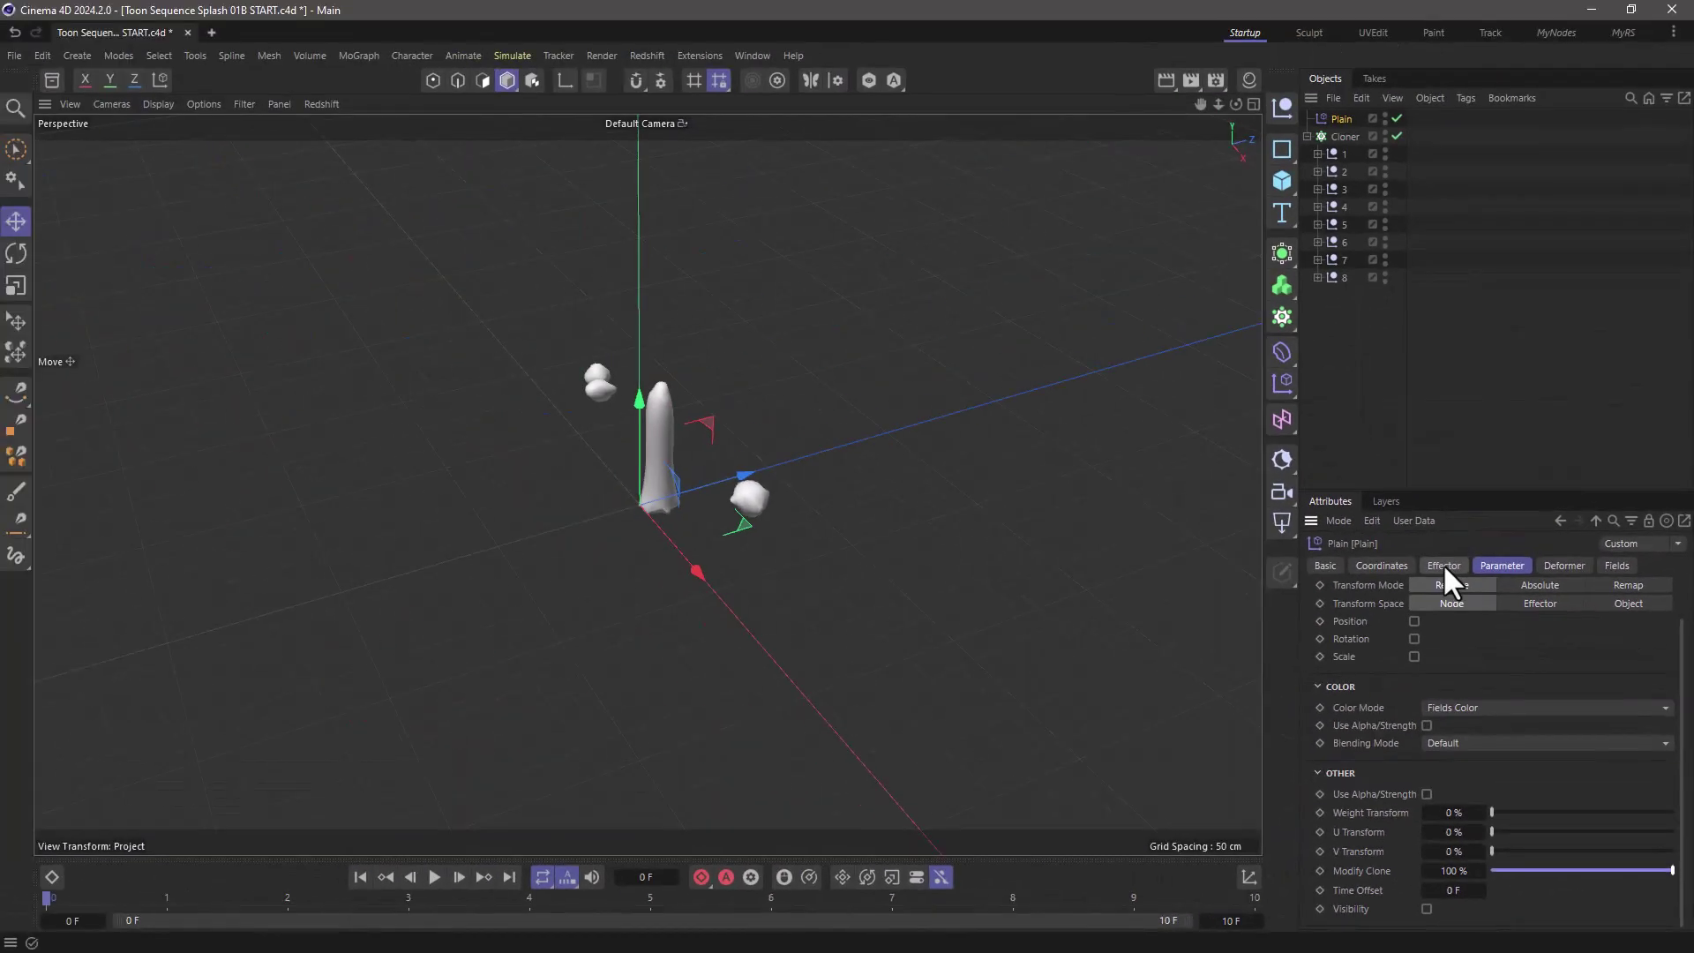
{"action": "left_click", "coordinate": [1323, 378]}
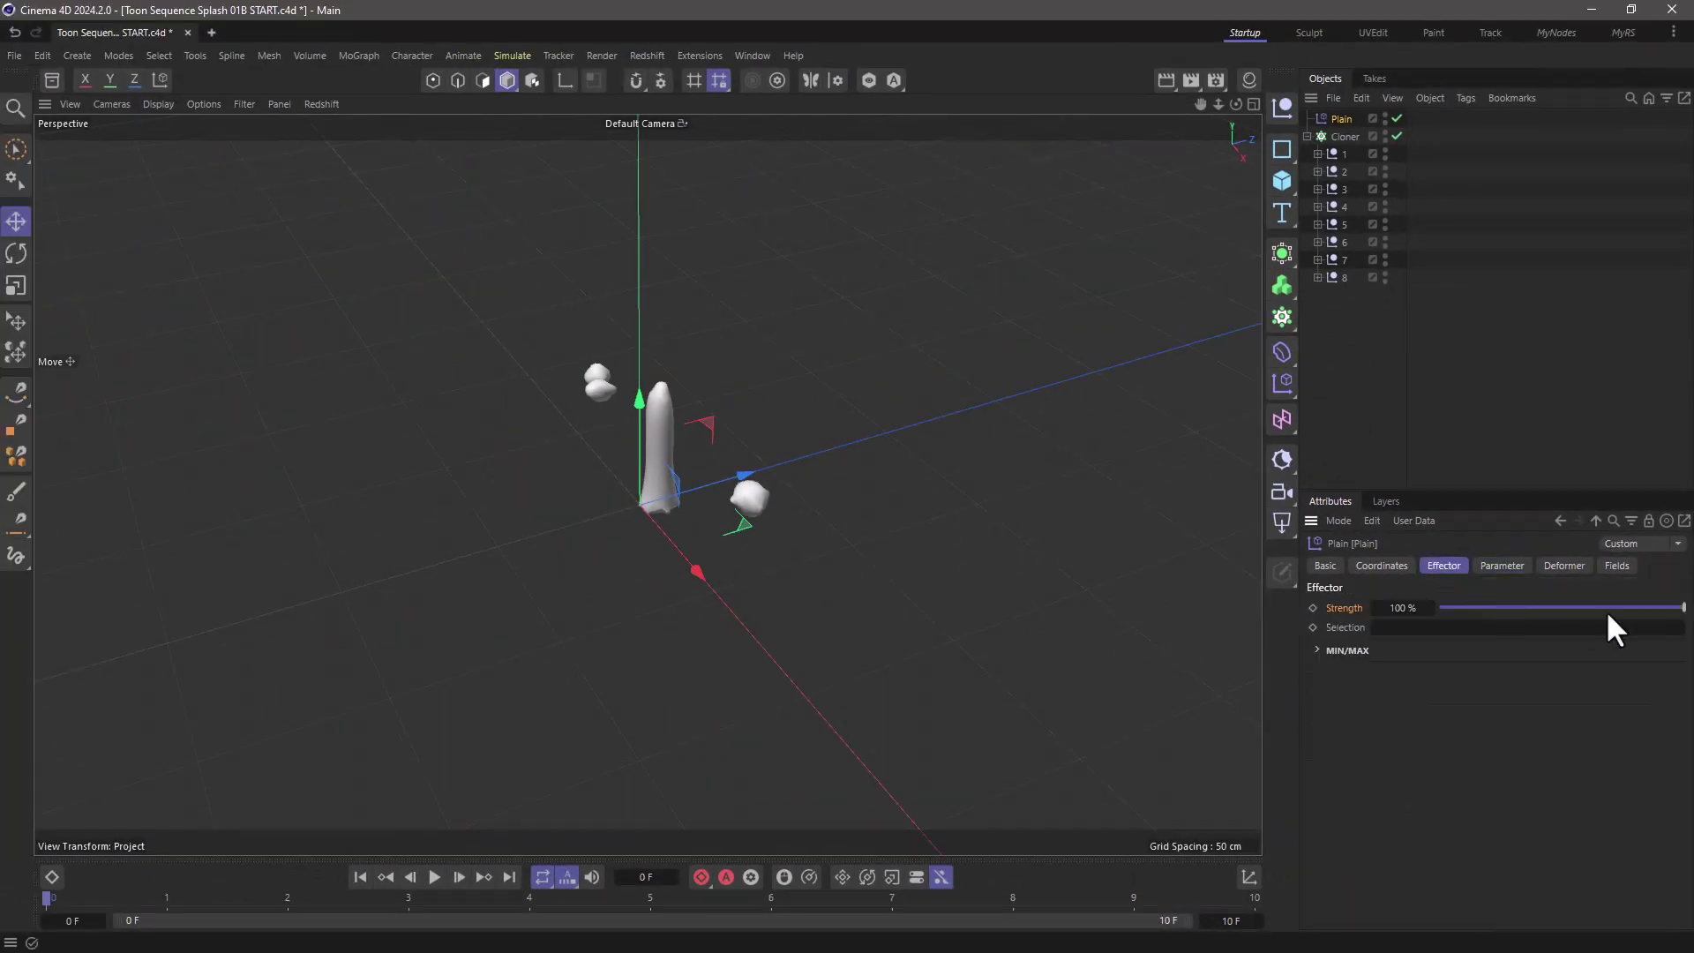
{"action": "left_click_drag", "start_coordinate": [1681, 609], "coordinate": [1432, 614]}
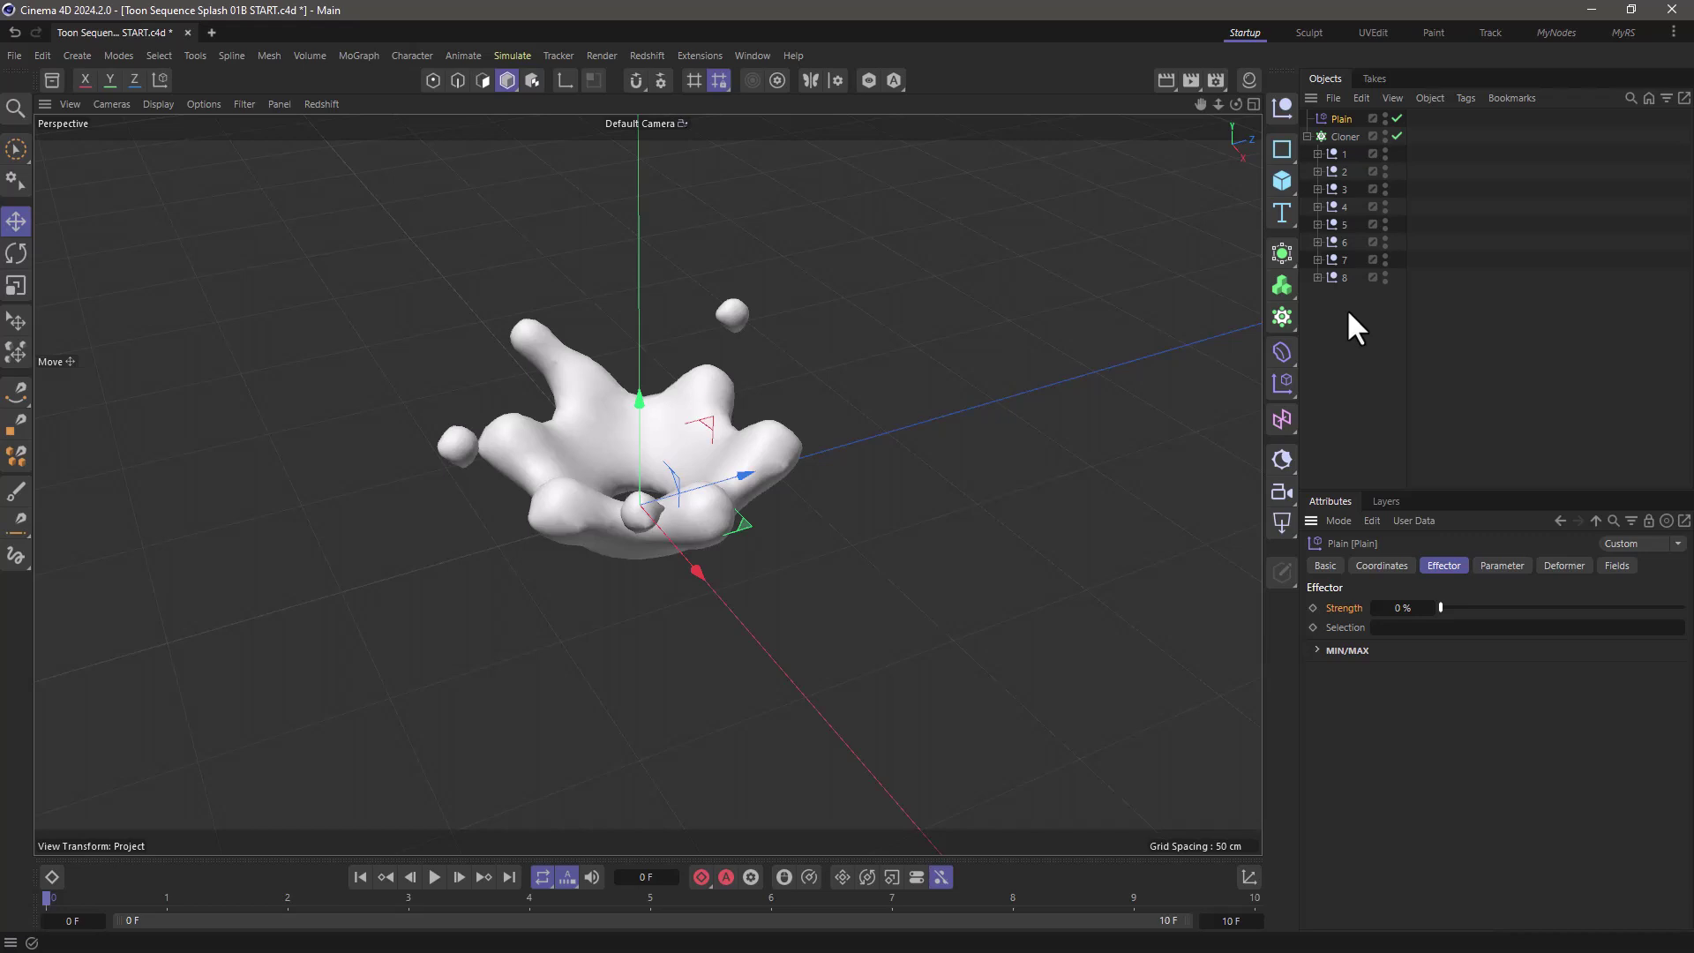
Step: Add a Plane with 1×1 segments and its width and height set to 0 cm
{"action": "left_click", "coordinate": [1283, 182]}
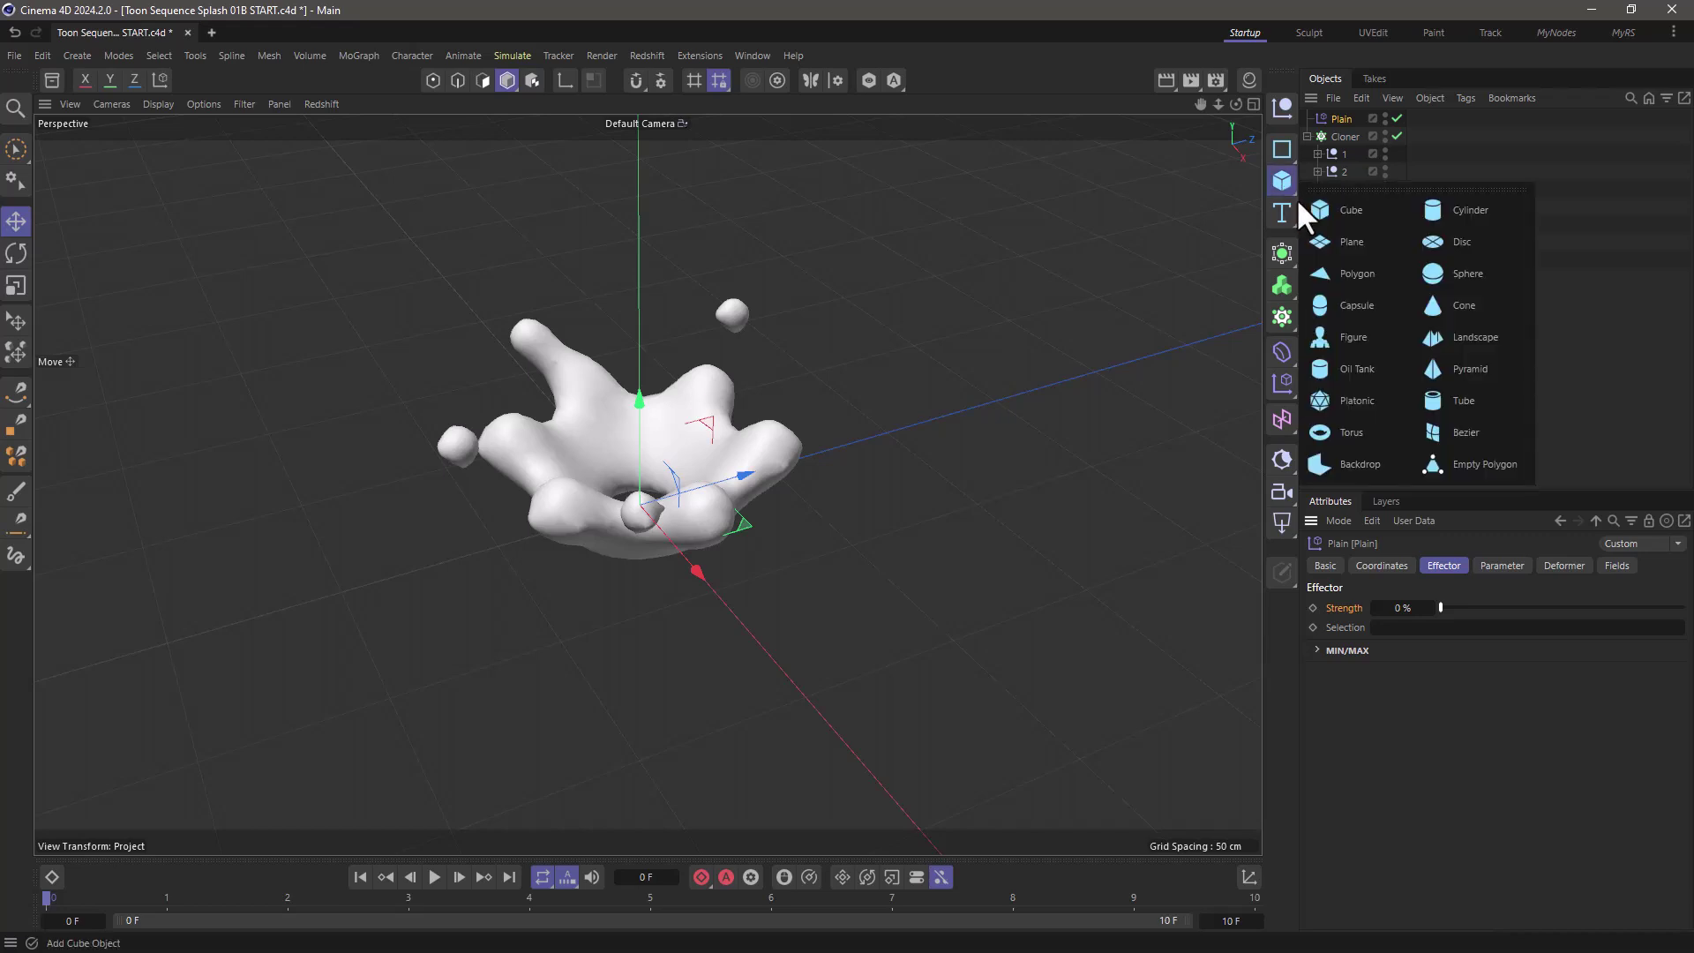
{"action": "left_click", "coordinate": [1357, 246]}
{"action": "left_click", "coordinate": [1437, 647]}
{"action": "type", "text": "10"}
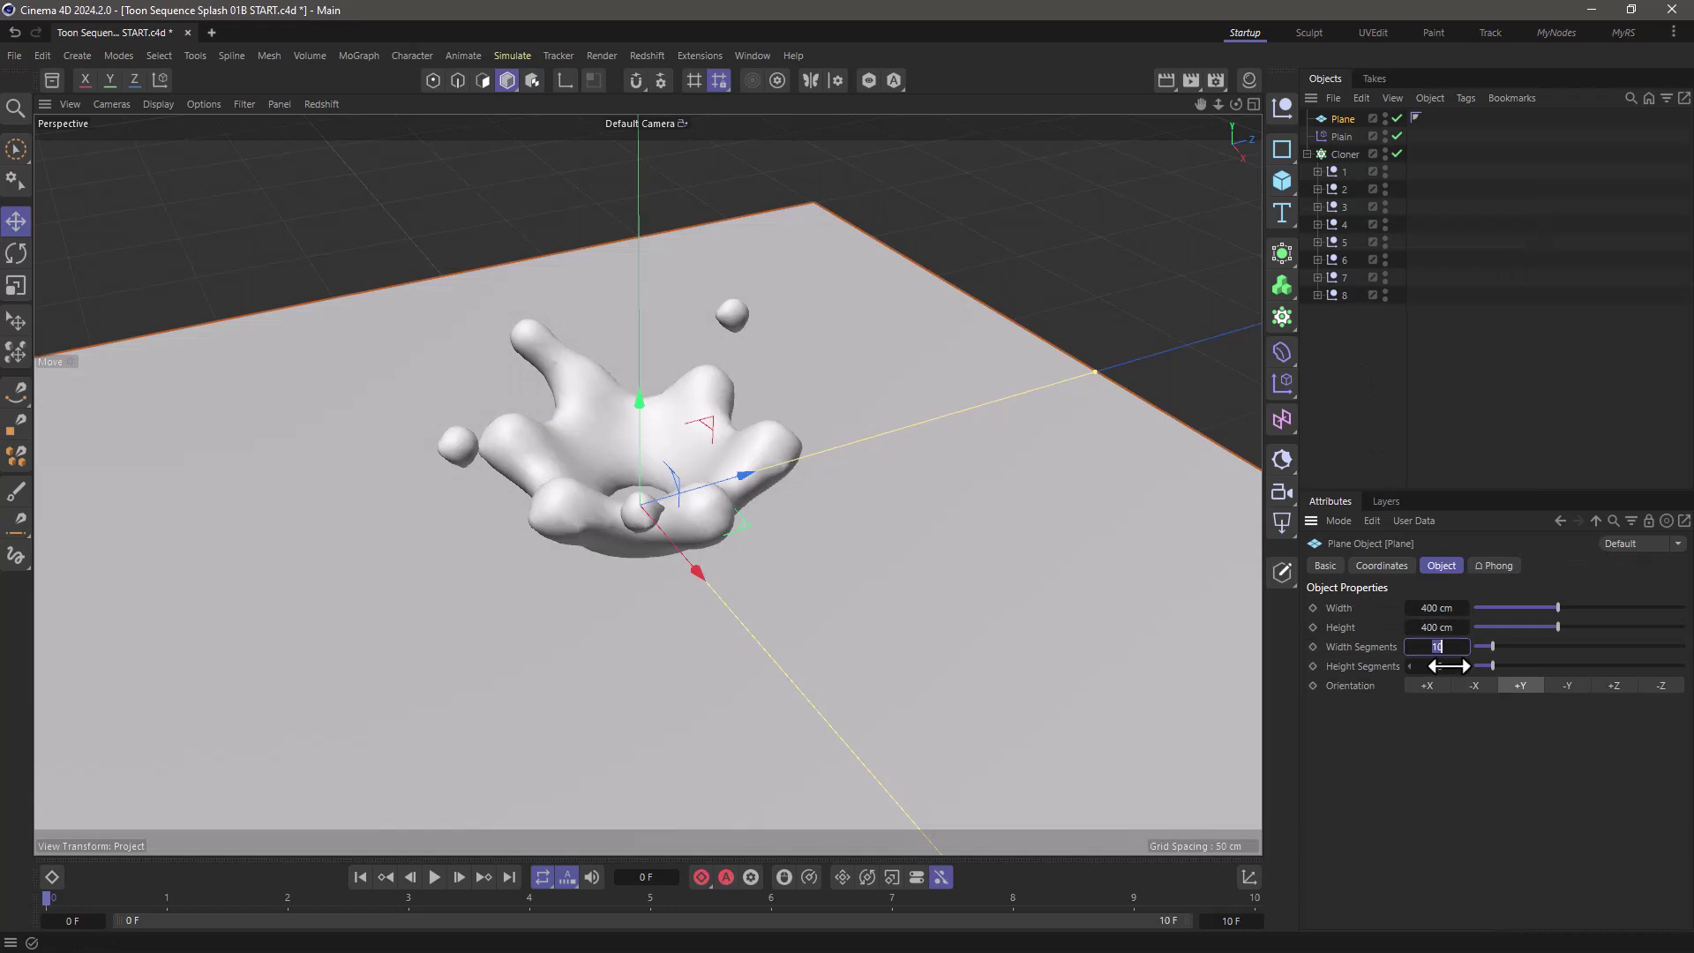
{"action": "key", "text": "Tab"}
{"action": "type", "text": "1"}
{"action": "key", "text": "Tab"}
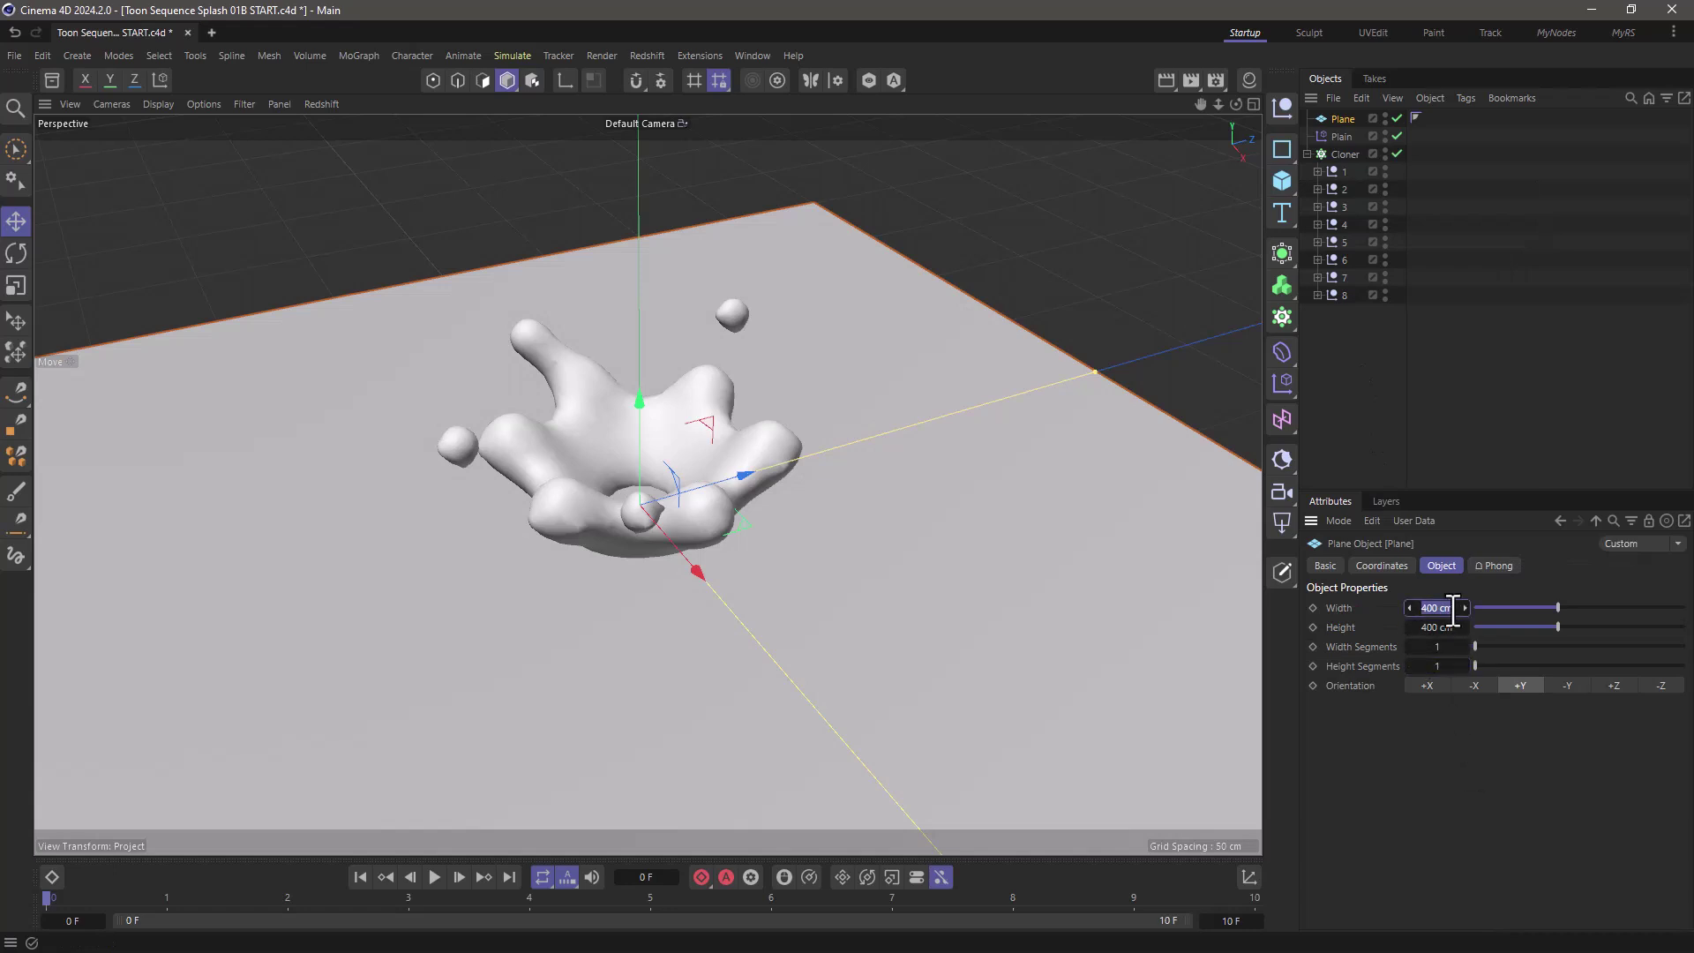
{"action": "type", "text": "0"}
{"action": "key", "text": "Tab"}
{"action": "type", "text": "0"}
{"action": "key", "text": "Return"}
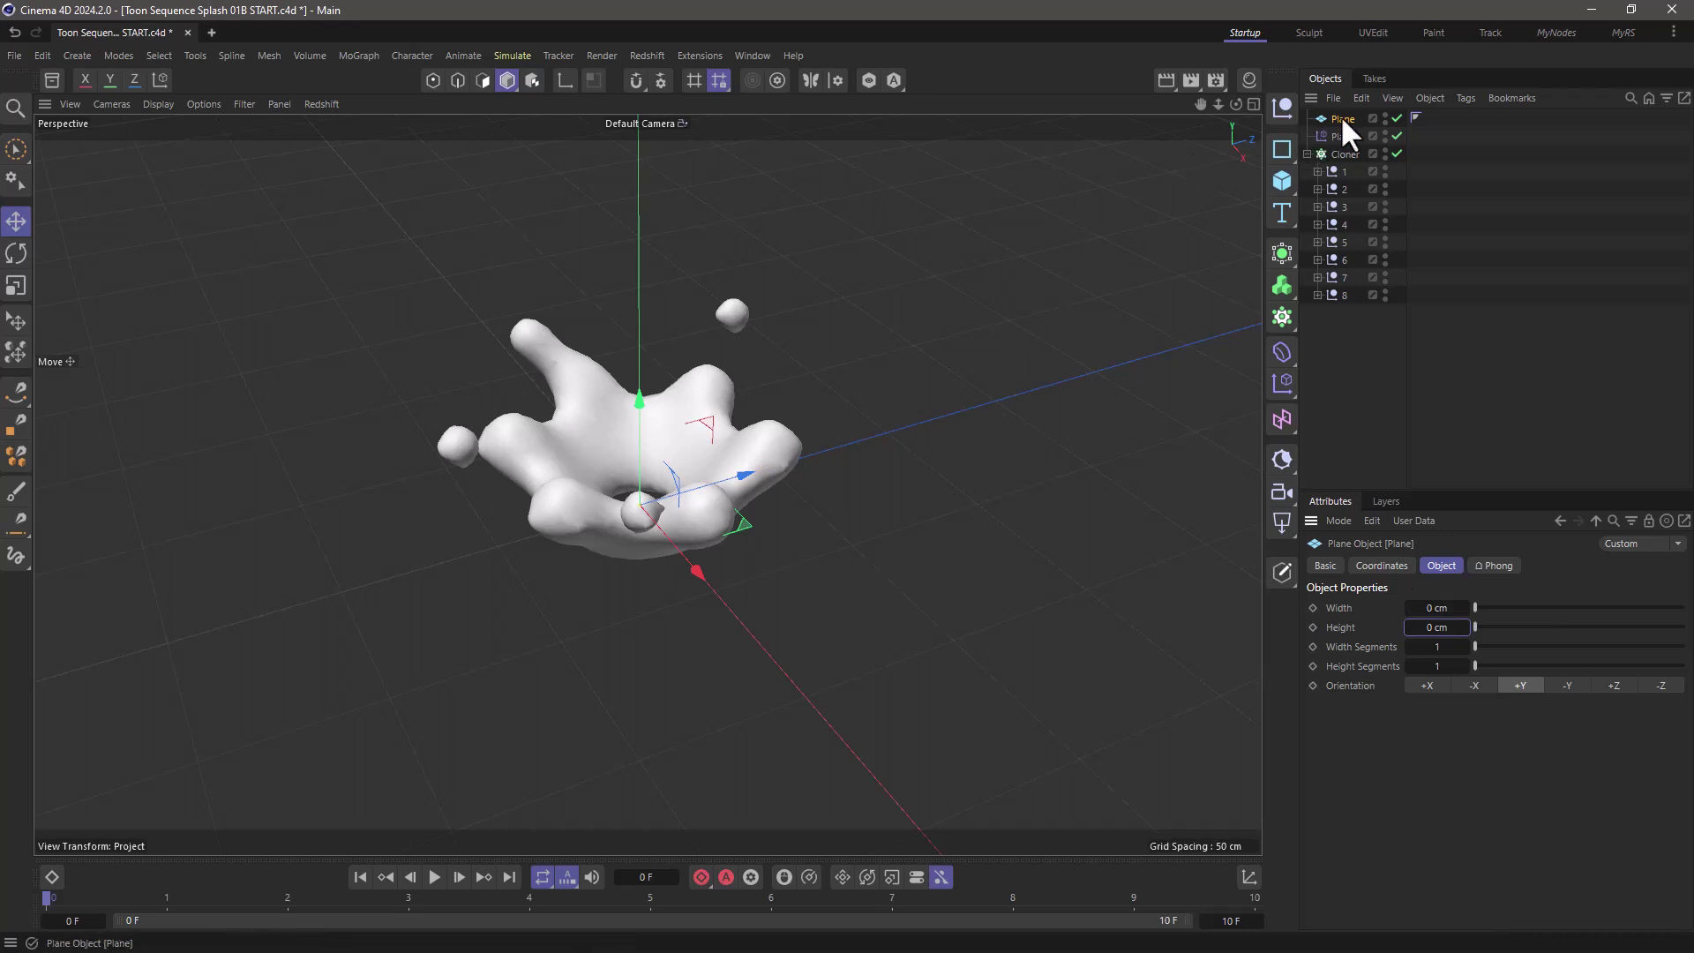
Step: Make the plane the Cloner's first child, then copy it below clone 8 as '9'
{"action": "left_click_drag", "start_coordinate": [1342, 119], "coordinate": [1353, 155]}
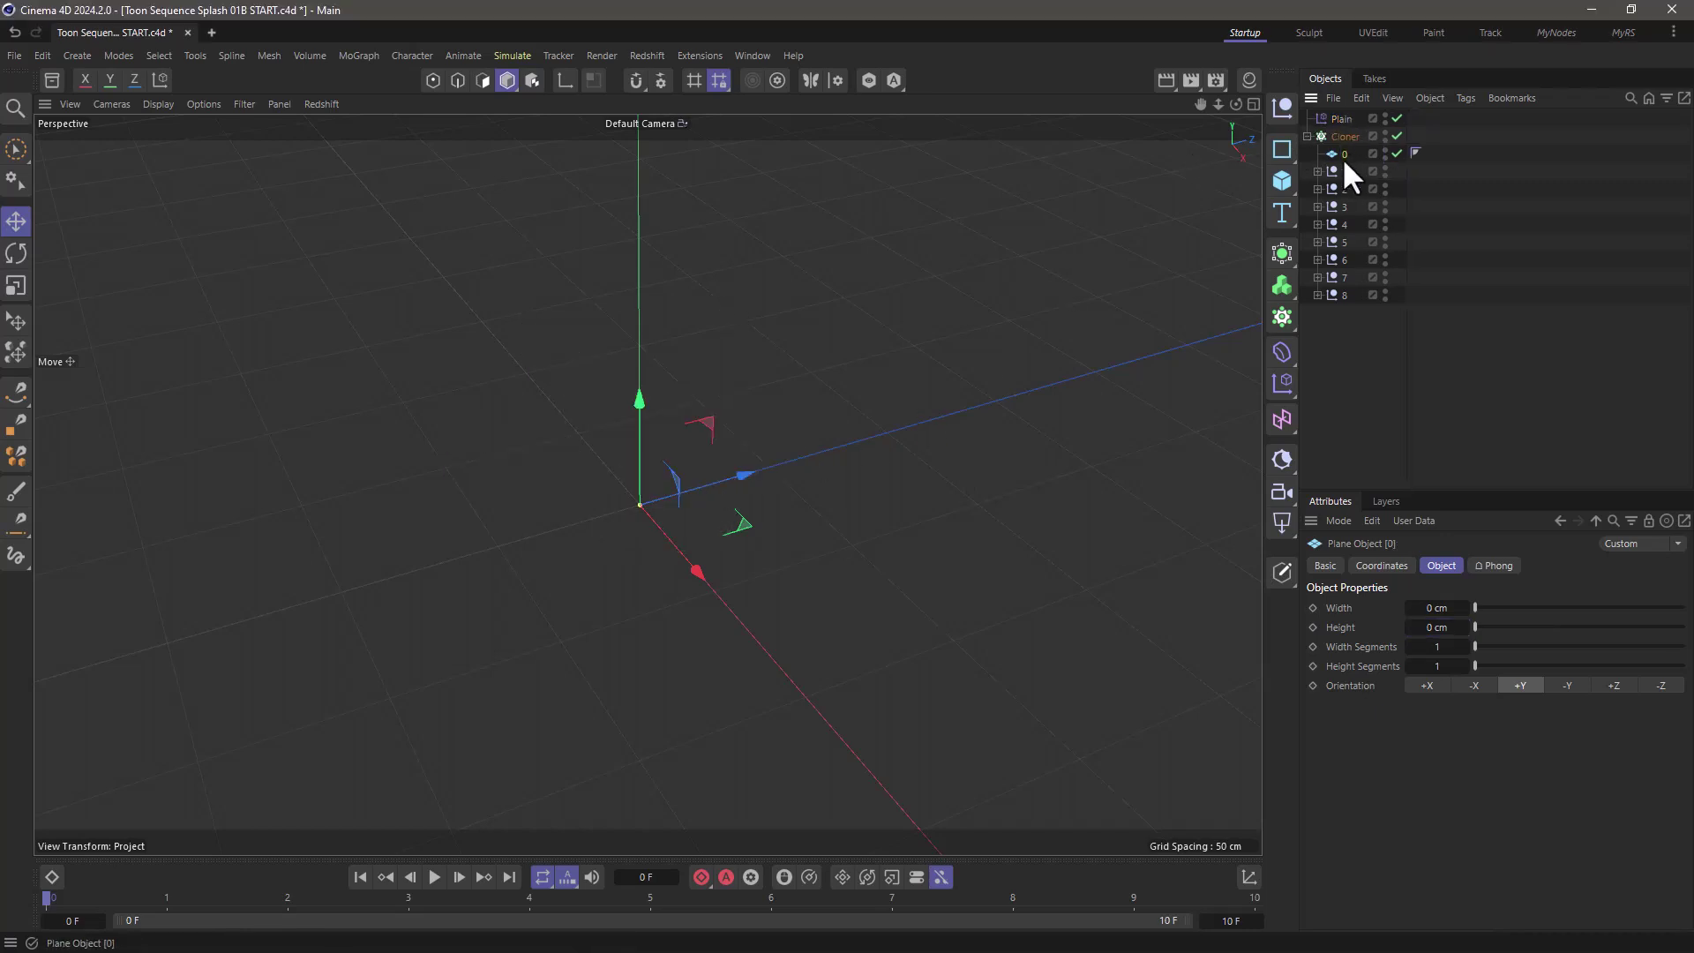
{"action": "left_click_drag", "start_coordinate": [1335, 156], "coordinate": [1342, 300], "text": "ctrl"}
{"action": "double_click", "coordinate": [1347, 313]}
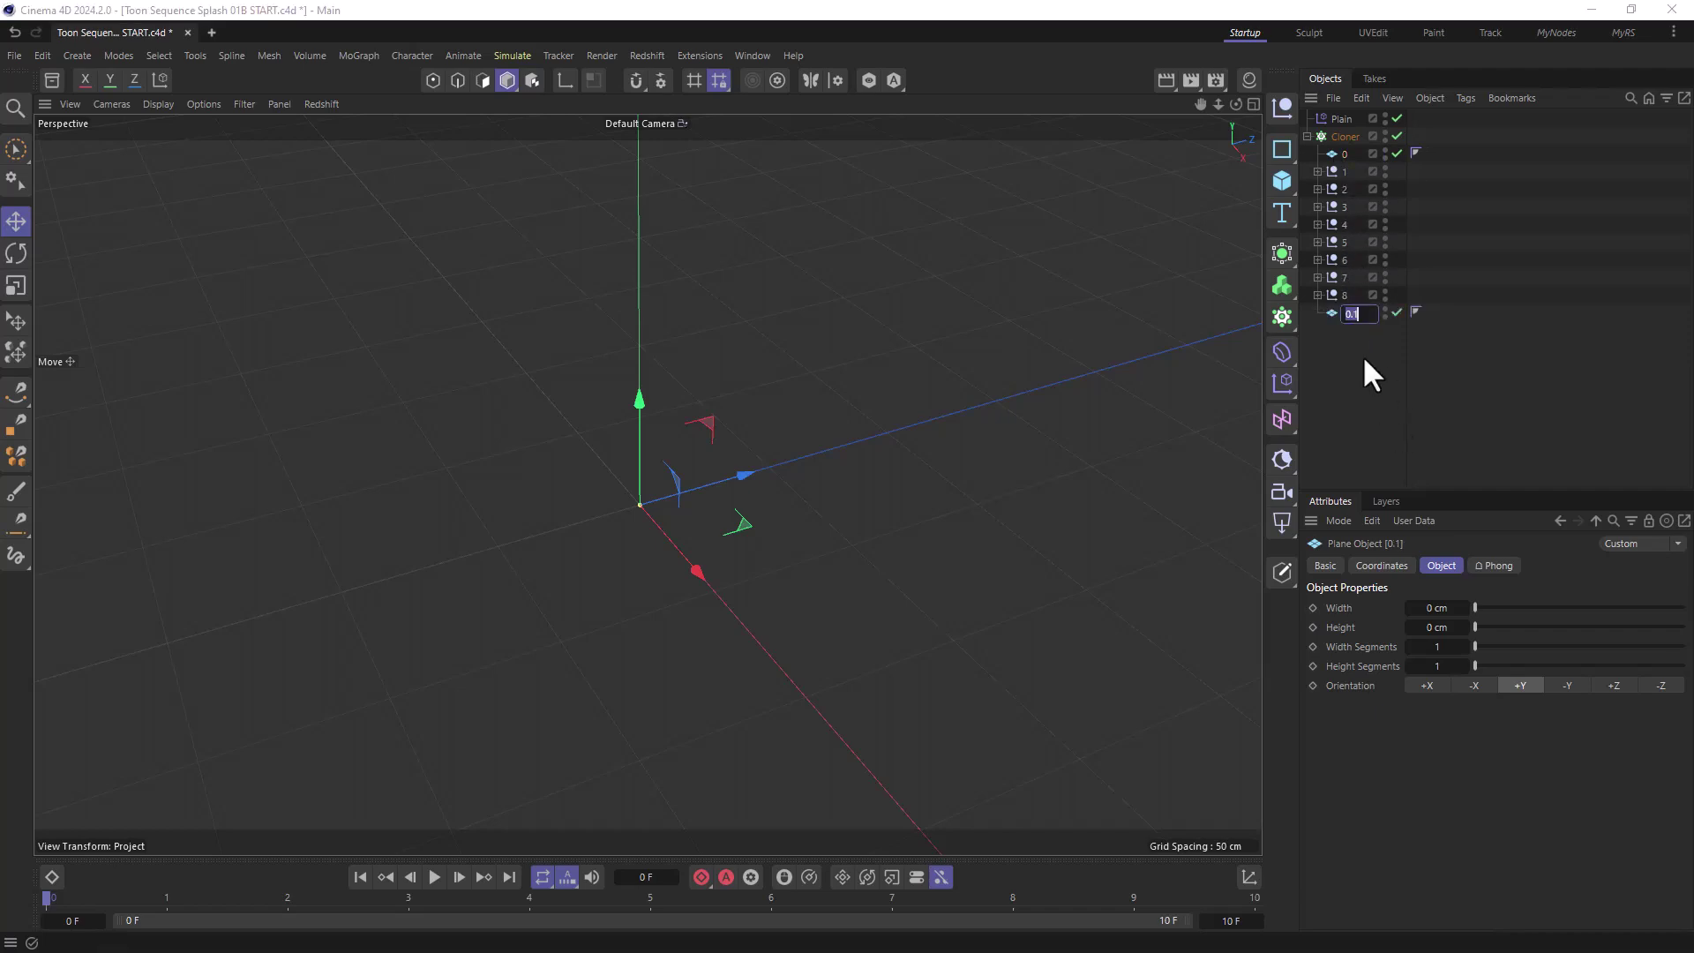
{"action": "type", "text": "9"}
{"action": "key", "text": "Return"}
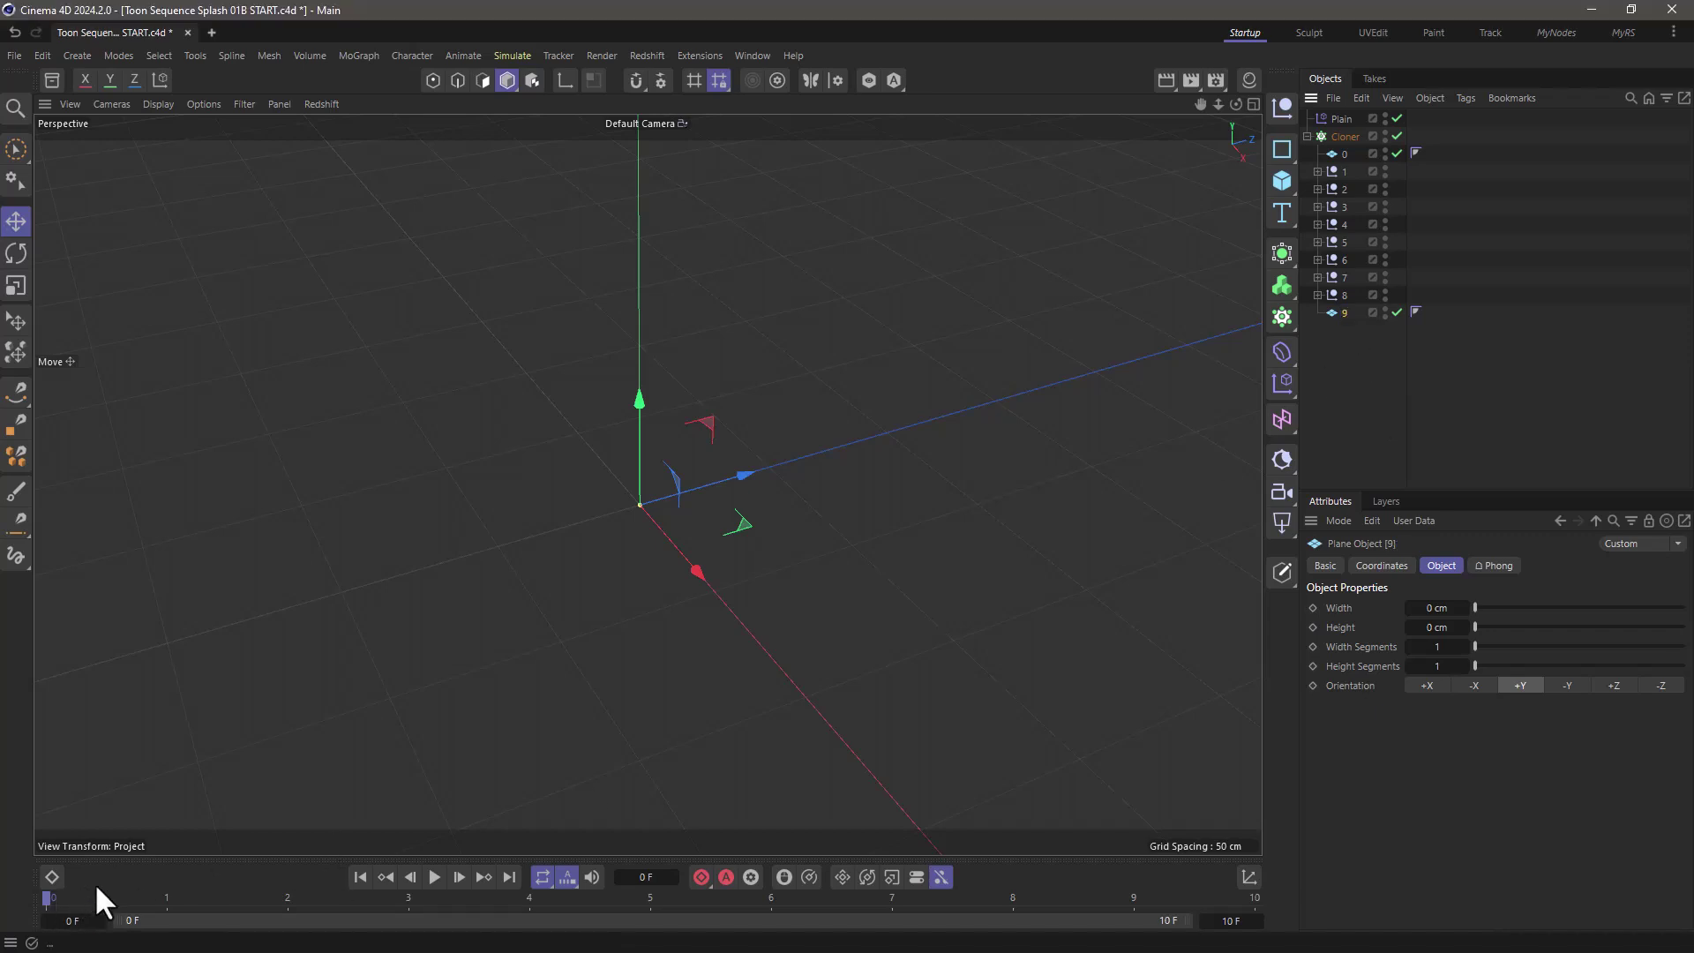
Step: Keyframe the Plain effector's Strength at 0% on frame 0
{"action": "left_click", "coordinate": [1355, 119]}
{"action": "mouse_move", "coordinate": [1452, 607]}
{"action": "left_mouse_down"}
{"action": "mouse_move", "coordinate": [1691, 611]}
{"action": "mouse_move", "coordinate": [1434, 610]}
{"action": "left_mouse_up"}
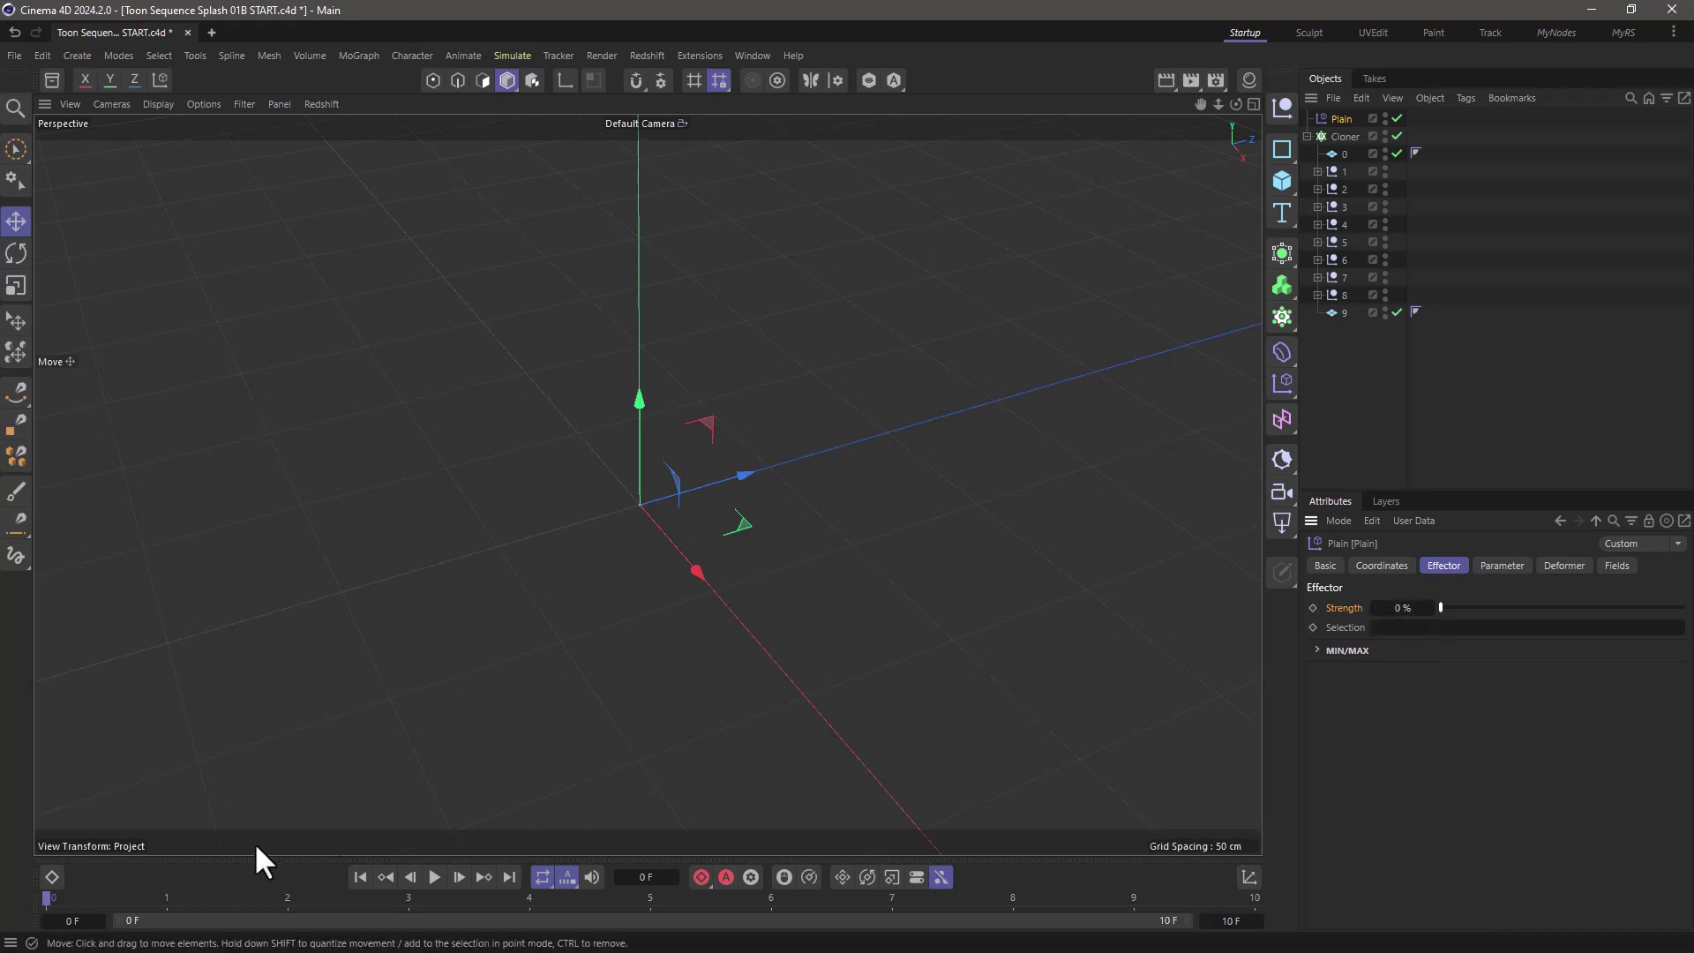
{"action": "left_click", "coordinate": [1312, 607]}
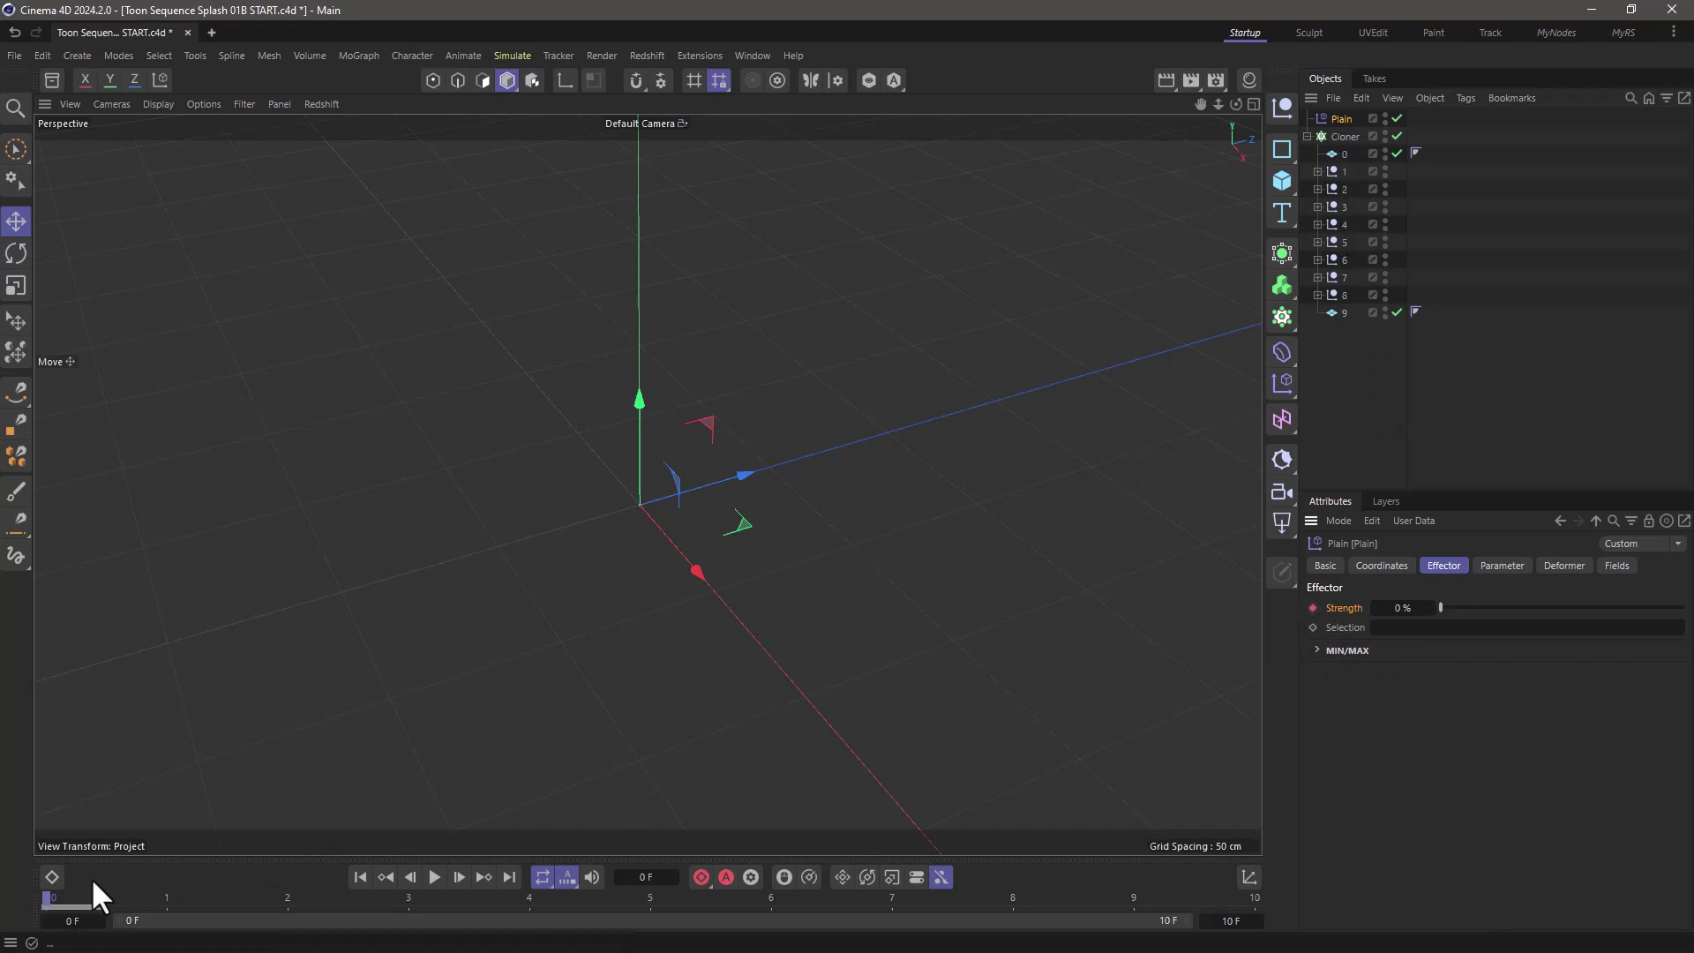
Step: Set the end frame to 9 and keyframe Strength at 100% on frame 9
{"action": "left_click", "coordinate": [1233, 922]}
{"action": "type", "text": "9"}
{"action": "key", "text": "Return"}
{"action": "left_click", "coordinate": [1251, 898]}
{"action": "left_click_drag", "start_coordinate": [1453, 609], "coordinate": [1689, 609]}
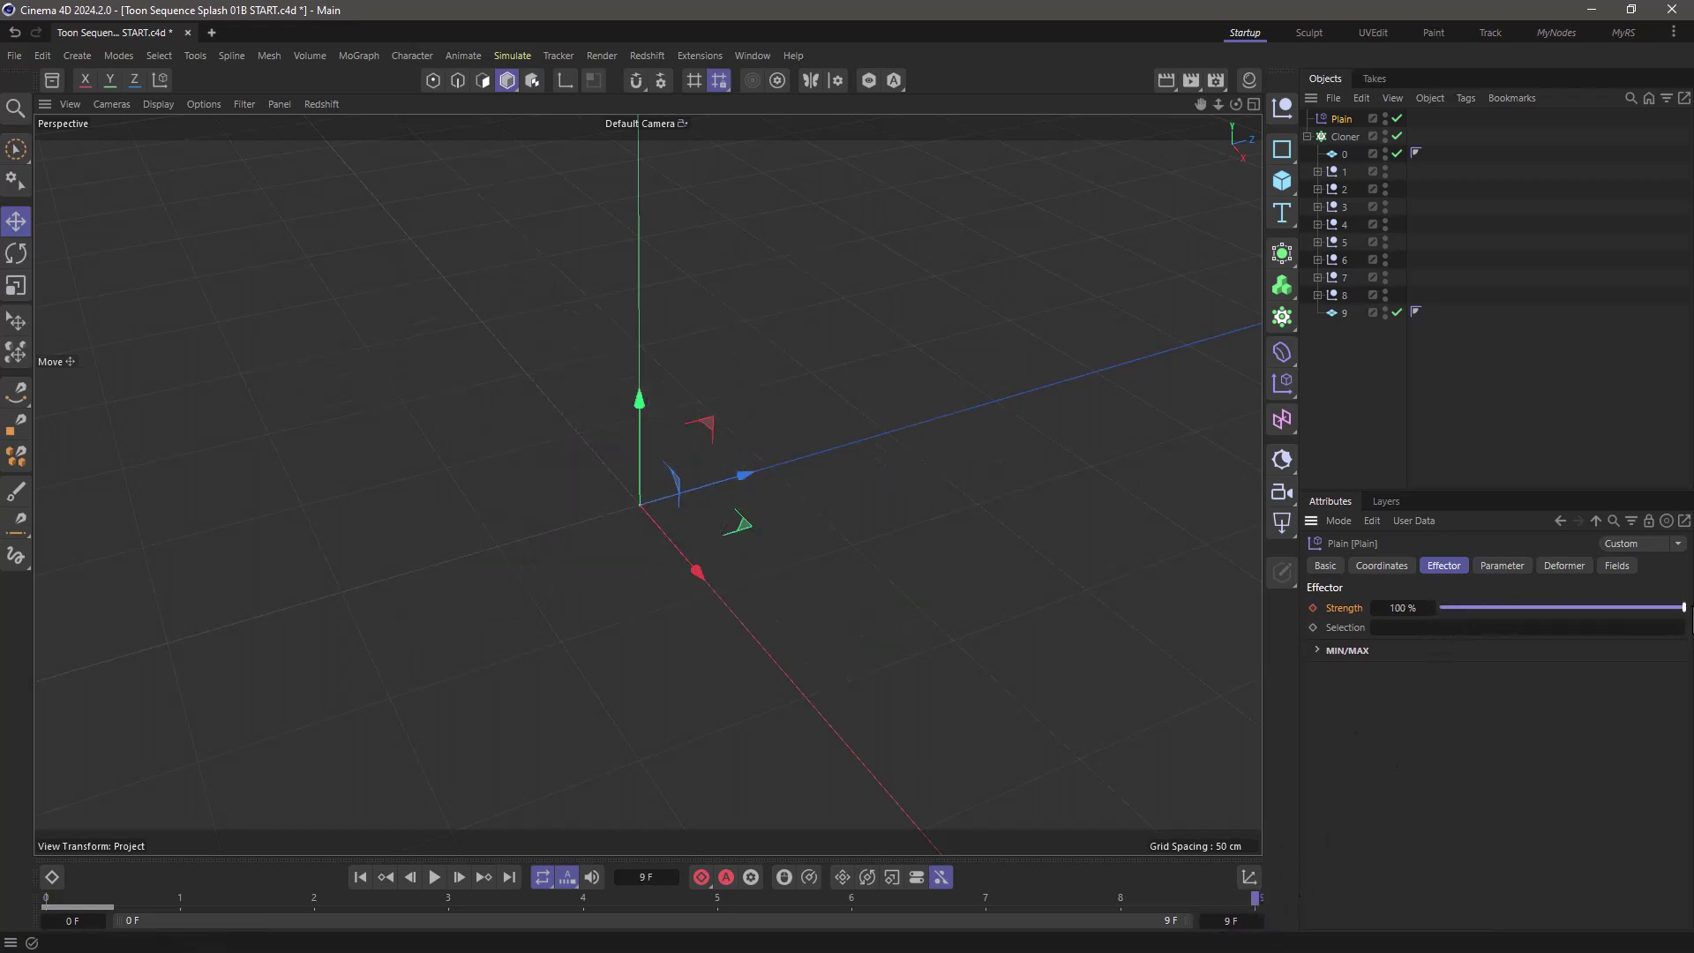
{"action": "left_click", "coordinate": [1313, 607]}
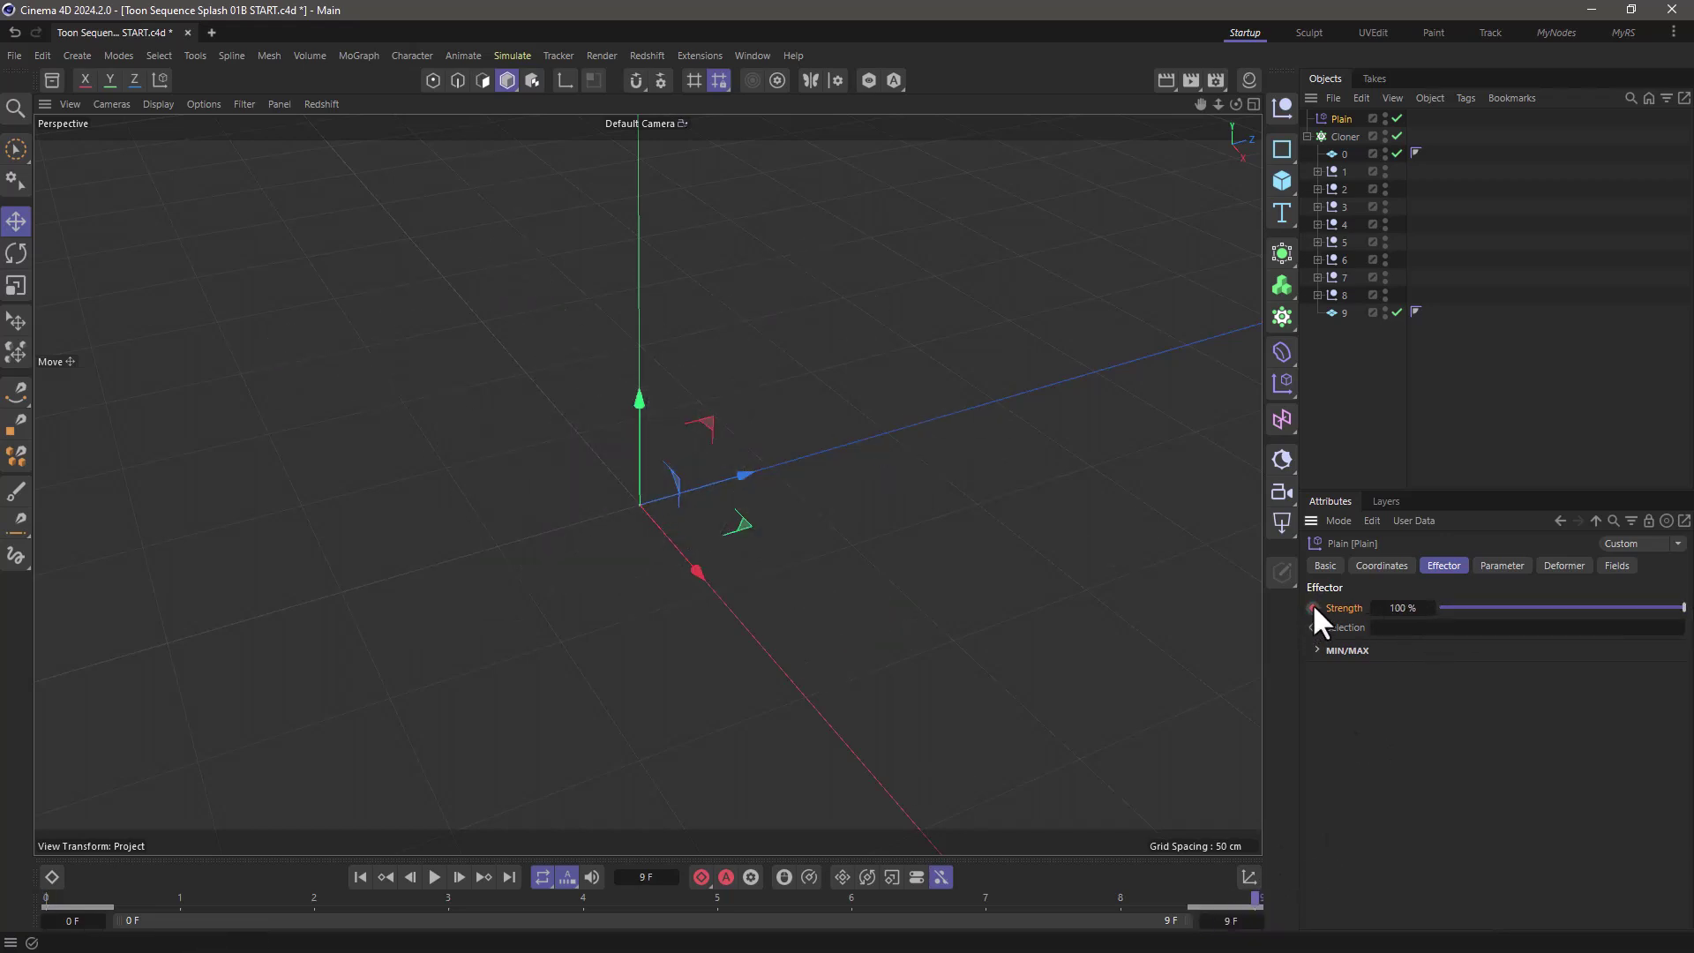
{"action": "left_click", "coordinate": [51, 876]}
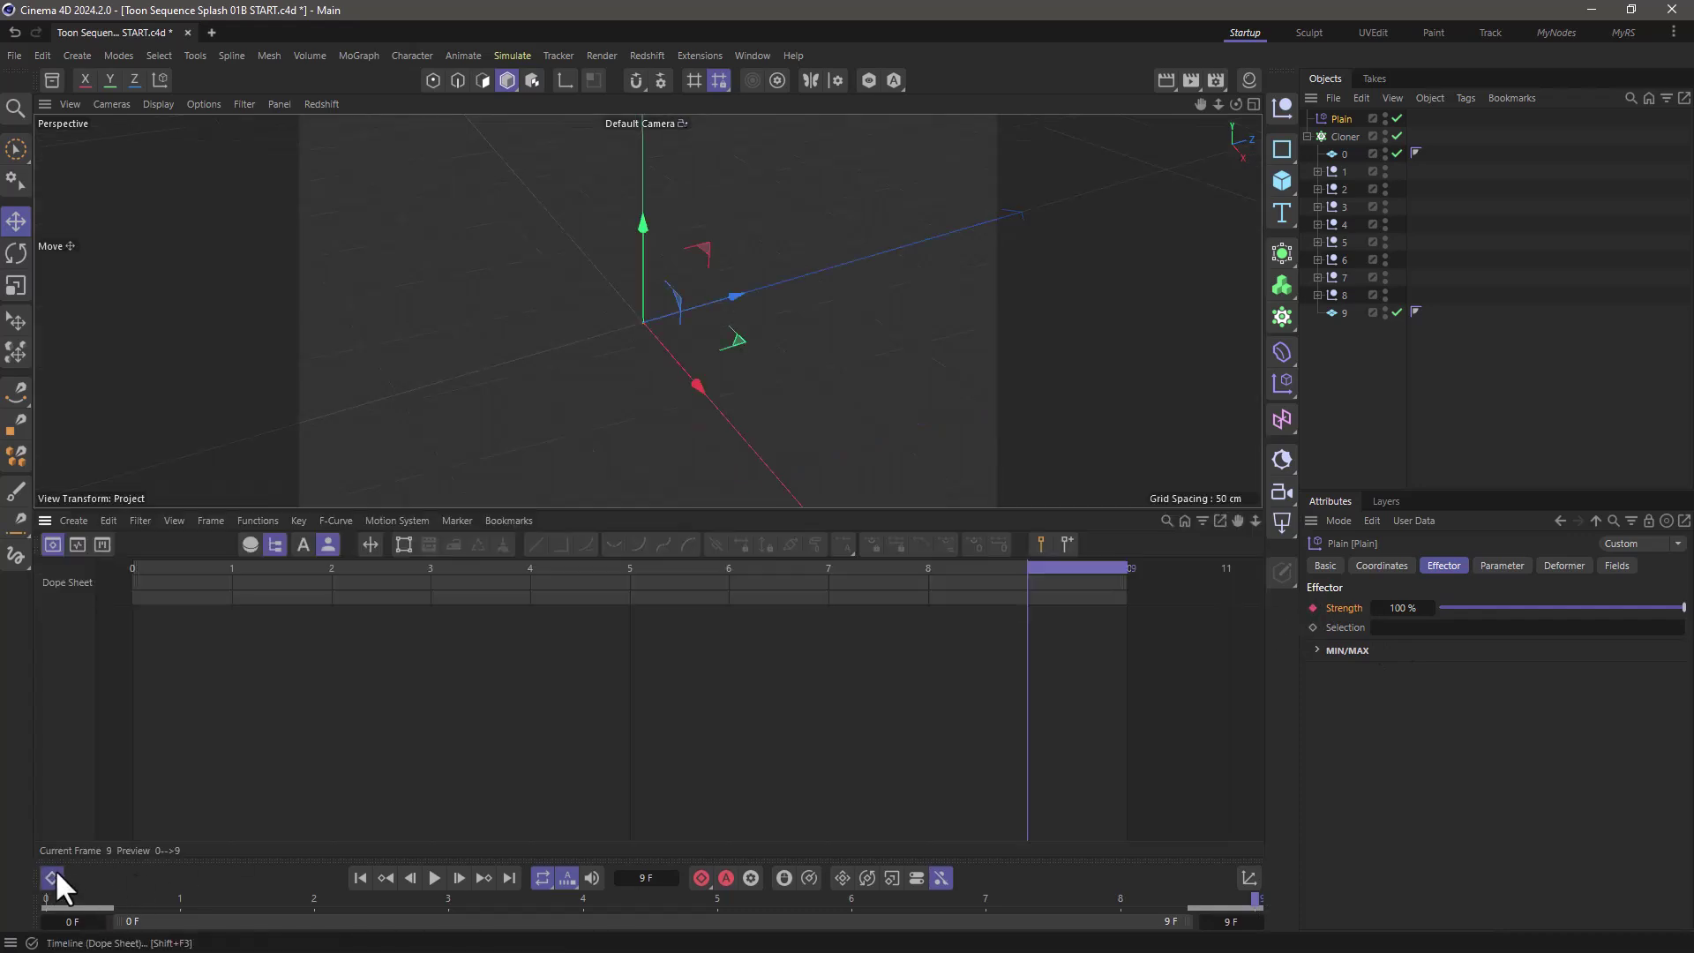
Step: Give both Strength keys Linear interpolation in the F-Curve view, then scrub frames 0–9
{"action": "left_click", "coordinate": [76, 544]}
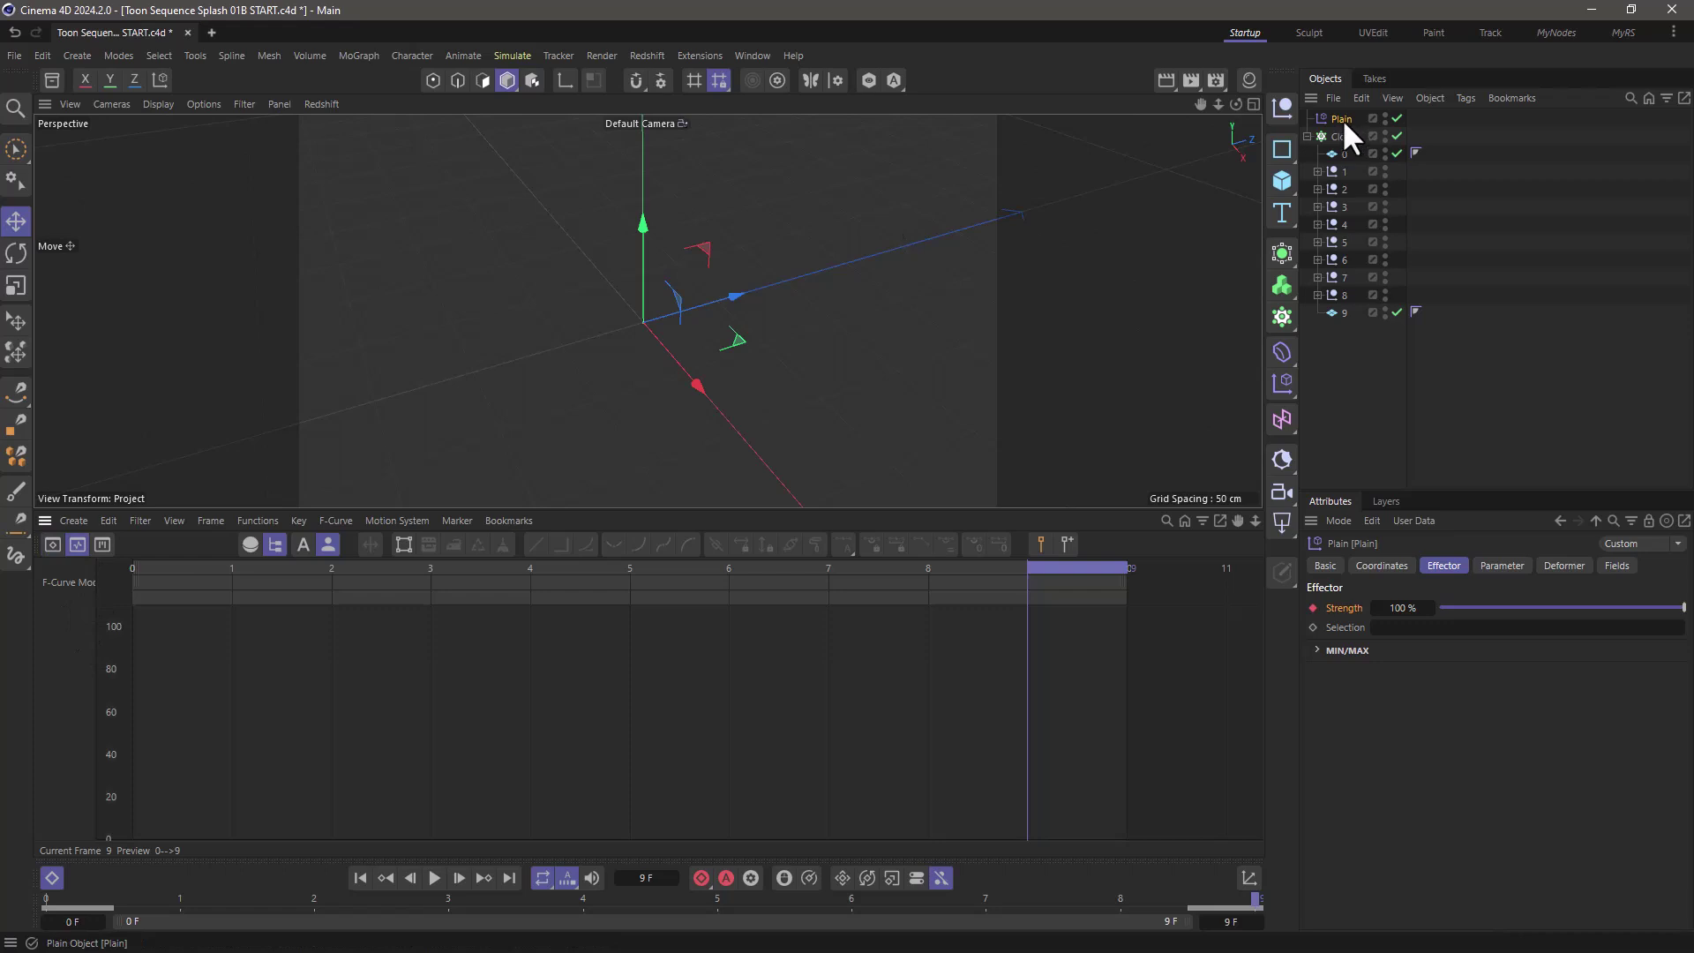
{"action": "left_click_drag", "start_coordinate": [1342, 118], "coordinate": [84, 657]}
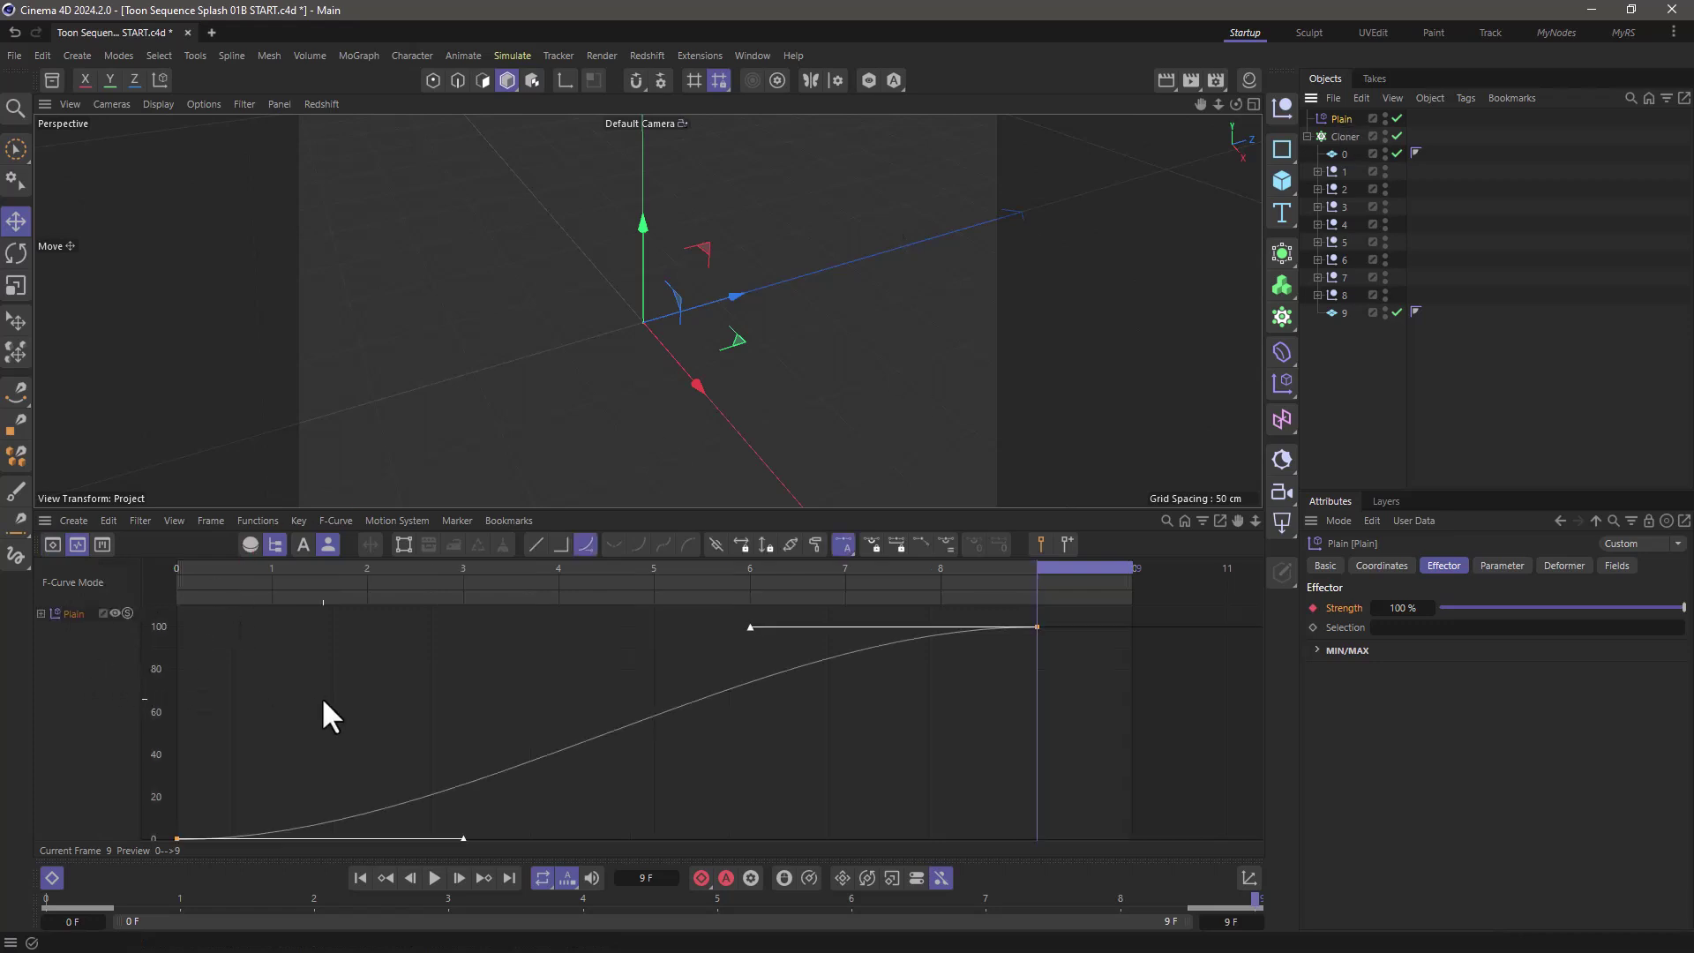
{"action": "key", "text": "ctrl+a"}
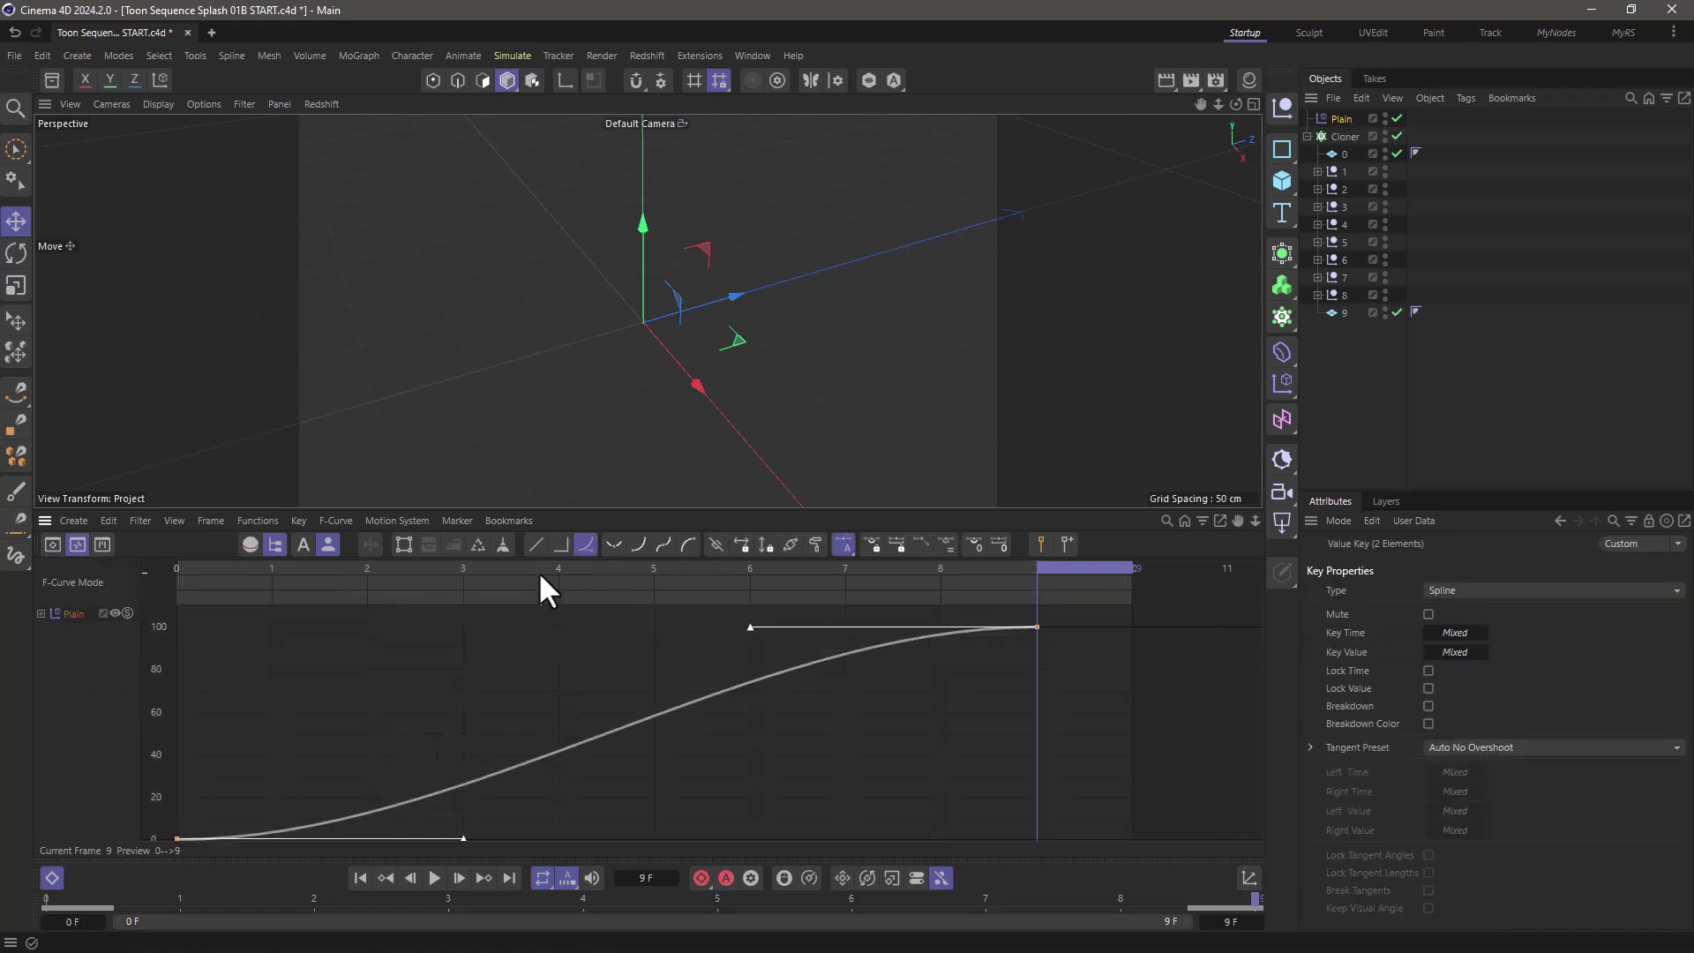
{"action": "left_click", "coordinate": [535, 544]}
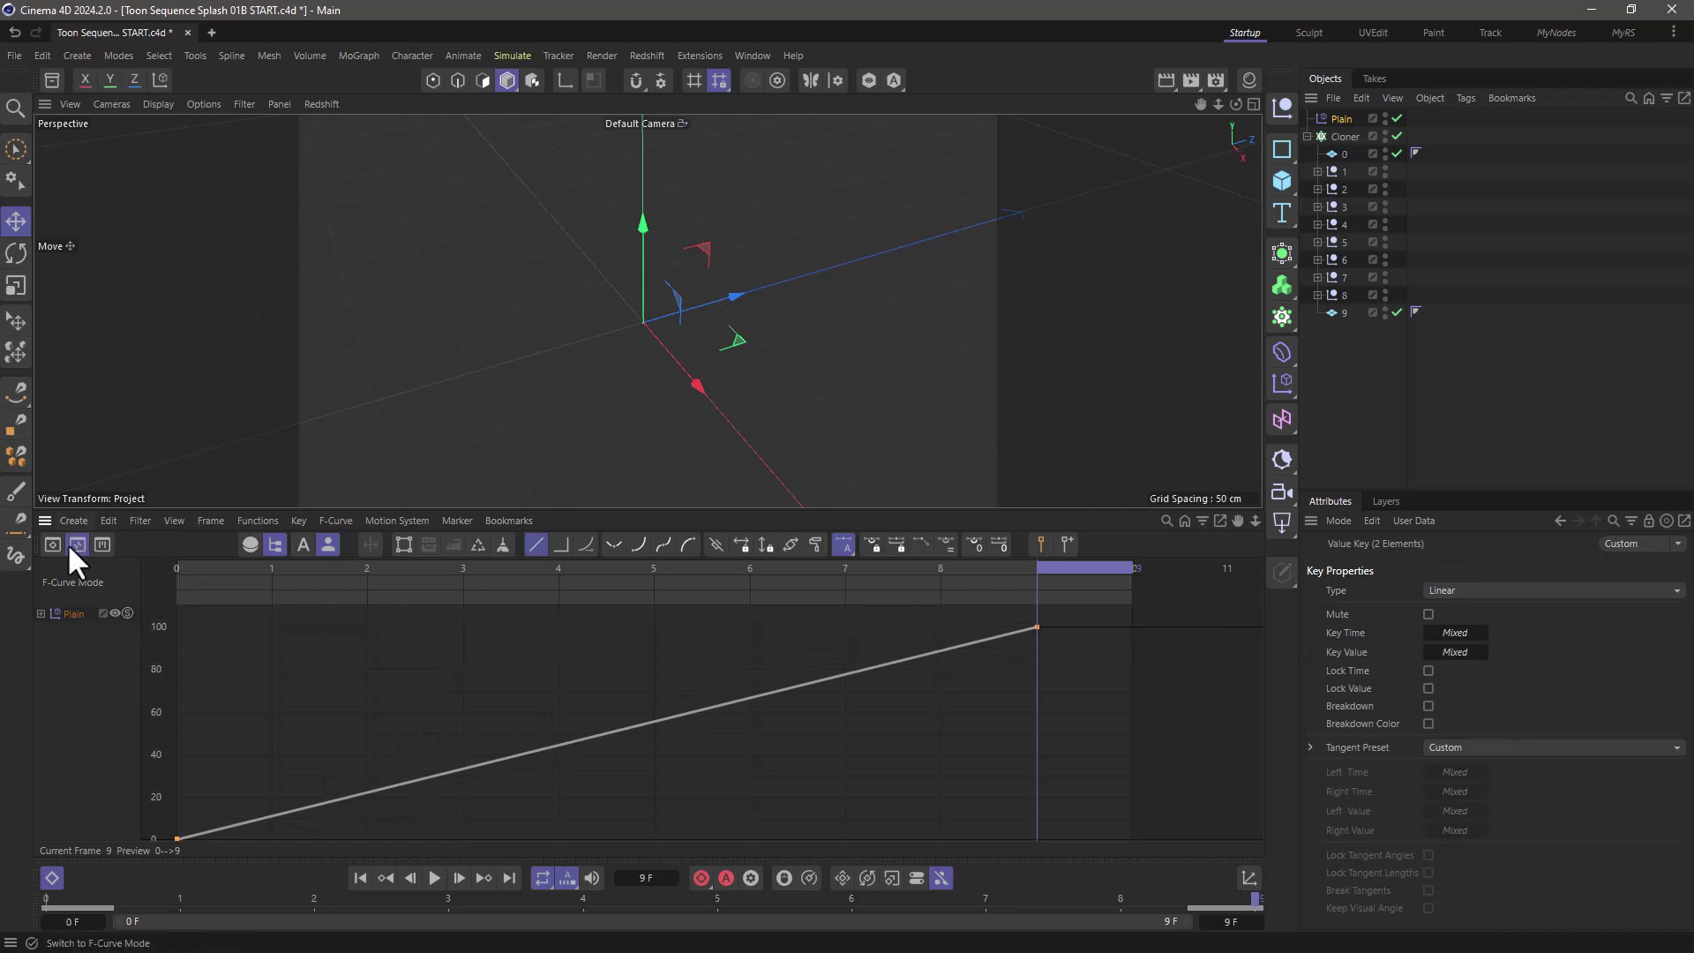
{"action": "left_click", "coordinate": [52, 878]}
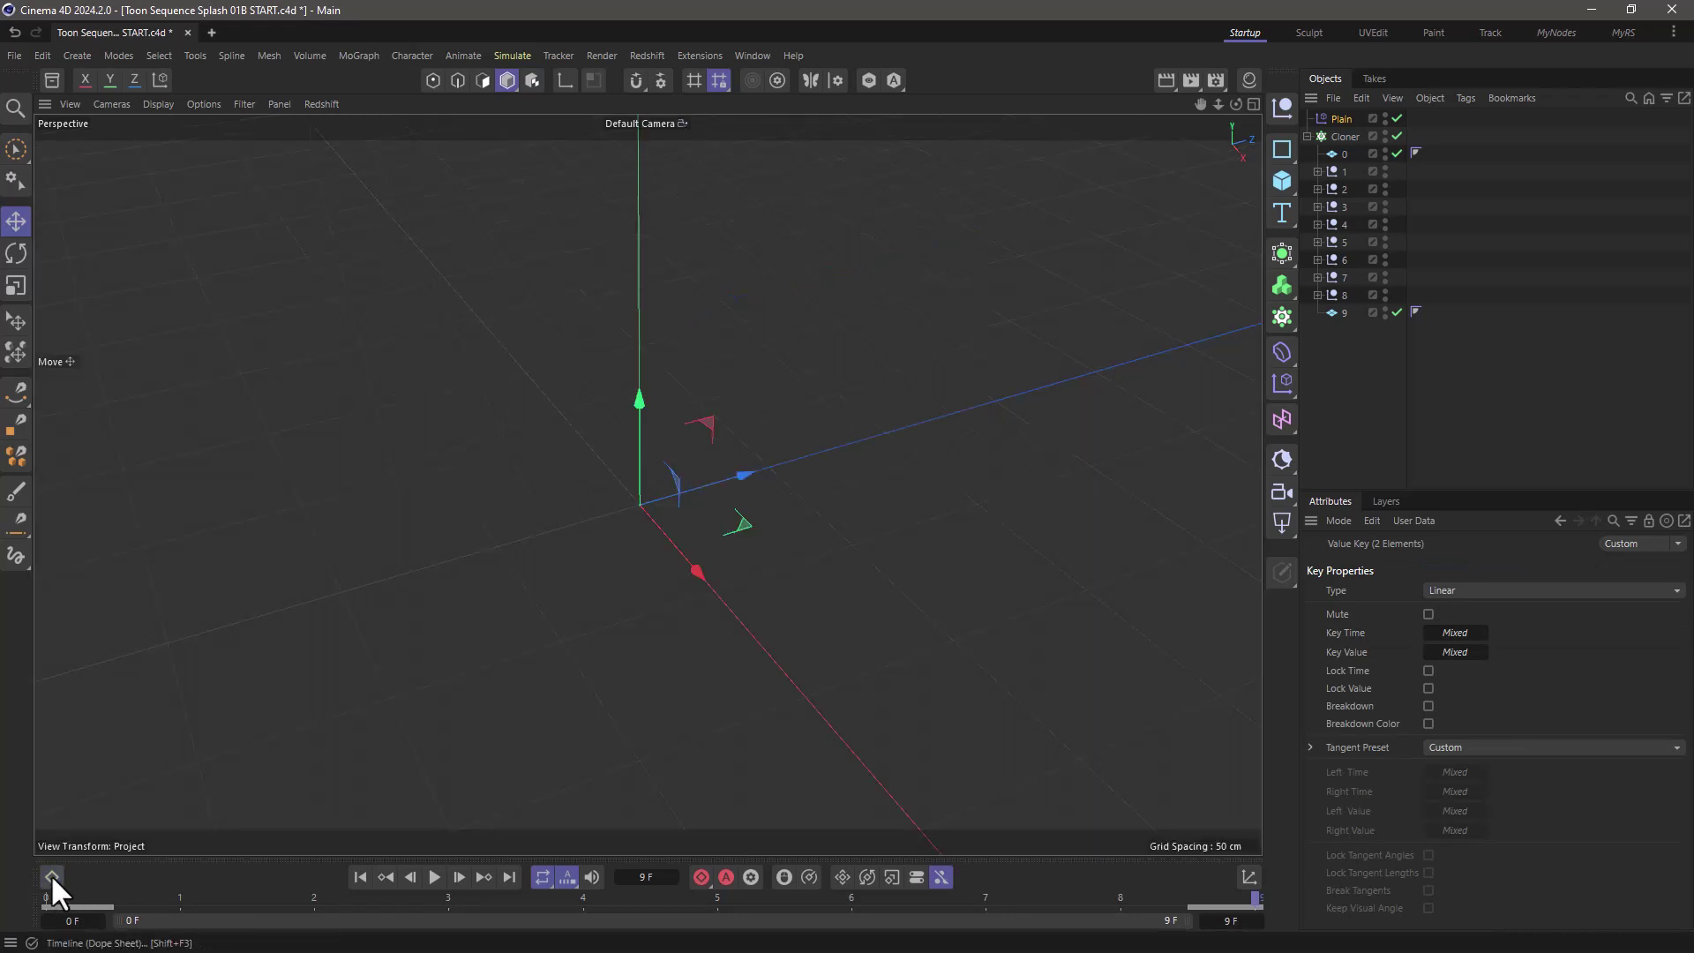
{"action": "mouse_move", "coordinate": [78, 892]}
{"action": "left_mouse_down"}
{"action": "mouse_move", "coordinate": [1231, 893]}
{"action": "mouse_move", "coordinate": [167, 921]}
{"action": "mouse_move", "coordinate": [24, 904]}
{"action": "mouse_move", "coordinate": [809, 945]}
{"action": "mouse_move", "coordinate": [1256, 894]}
{"action": "mouse_move", "coordinate": [63, 896]}
{"action": "left_mouse_up"}
Step: Put the Cloner and Plain effector under a new Connect object with Weld turned off
{"action": "left_click", "coordinate": [1341, 136]}
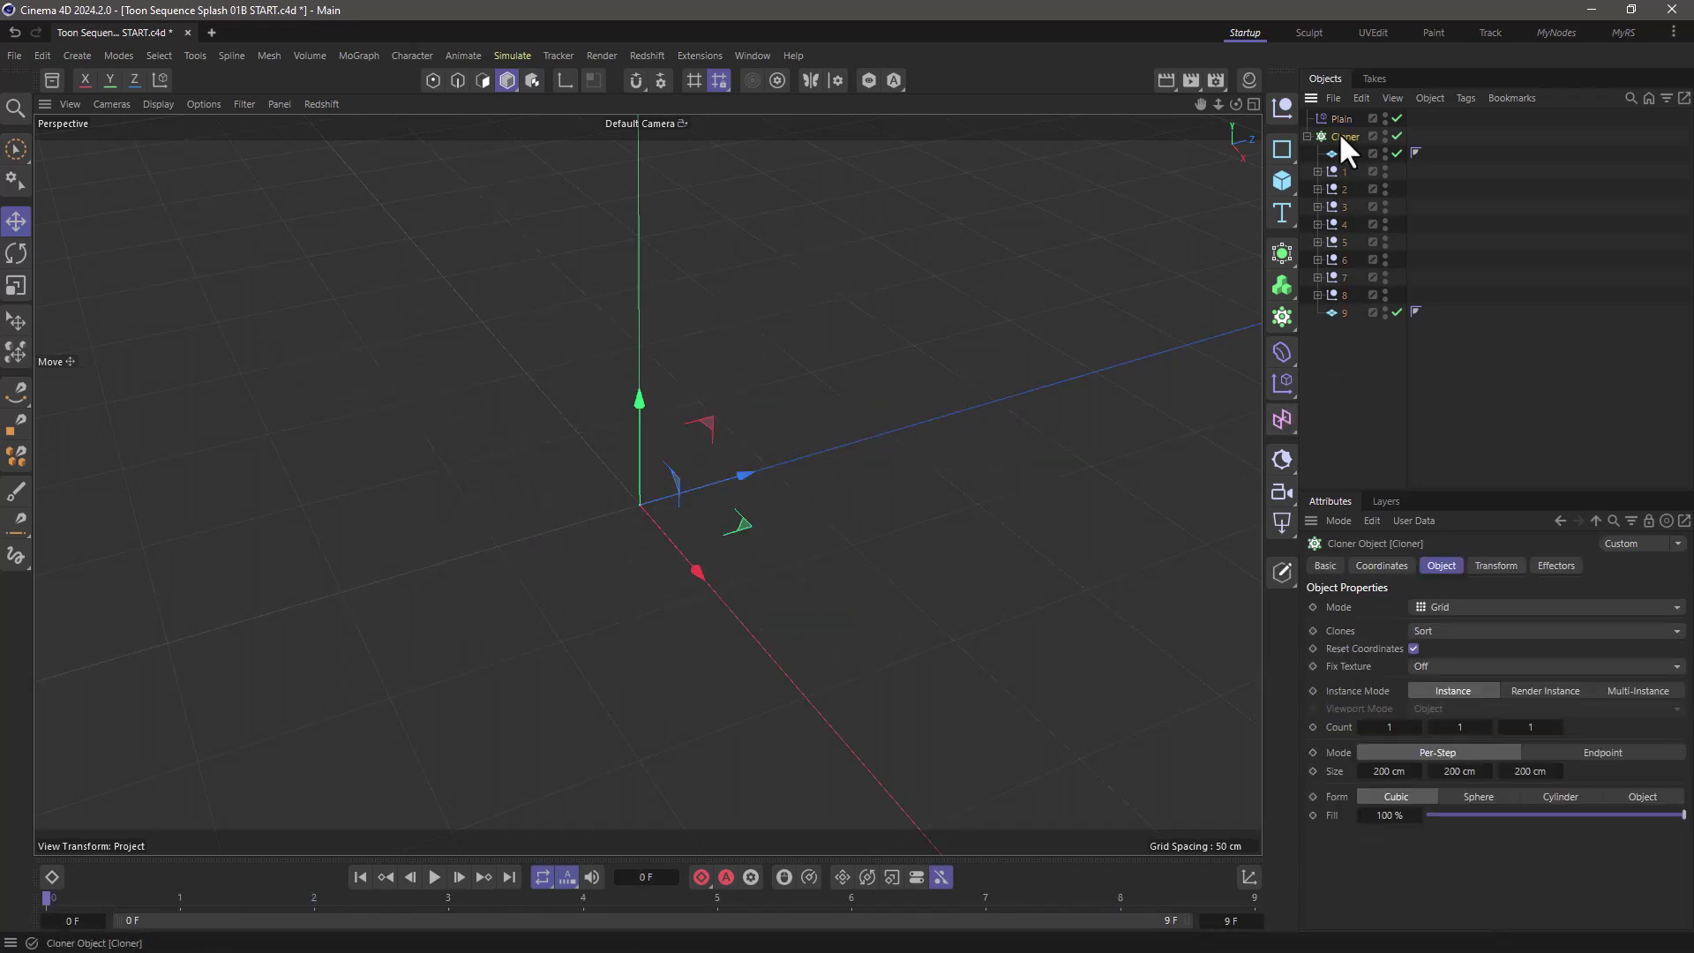
{"action": "left_click", "coordinate": [1284, 256]}
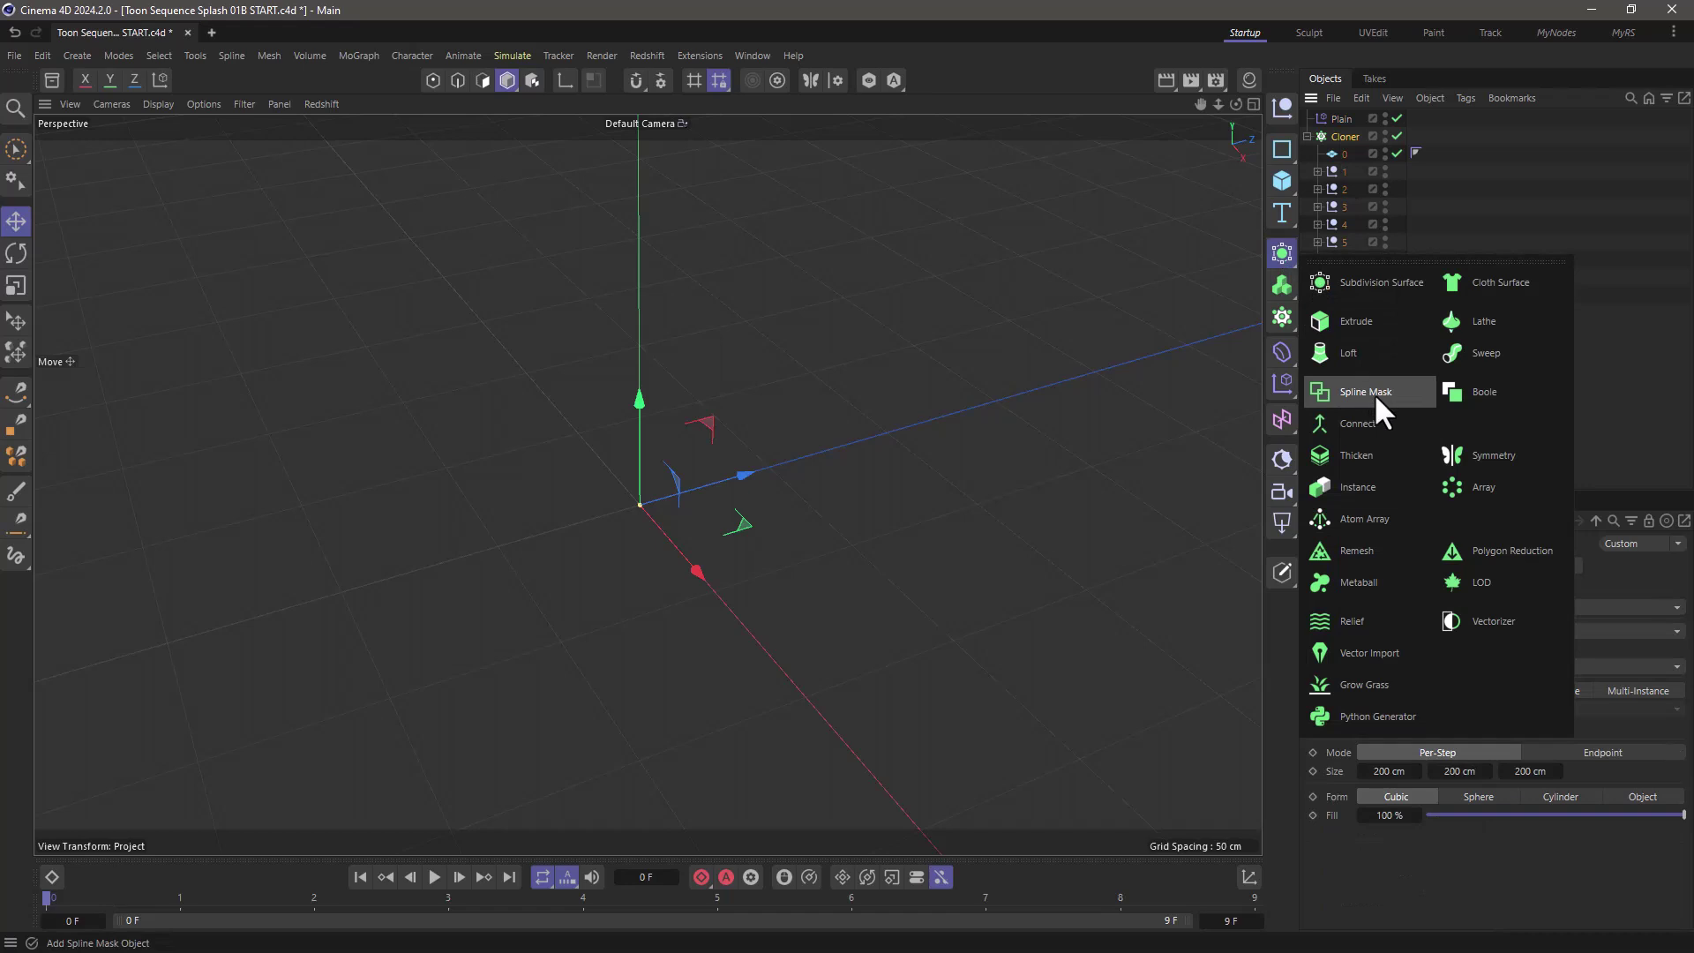
{"action": "left_click", "coordinate": [1374, 424]}
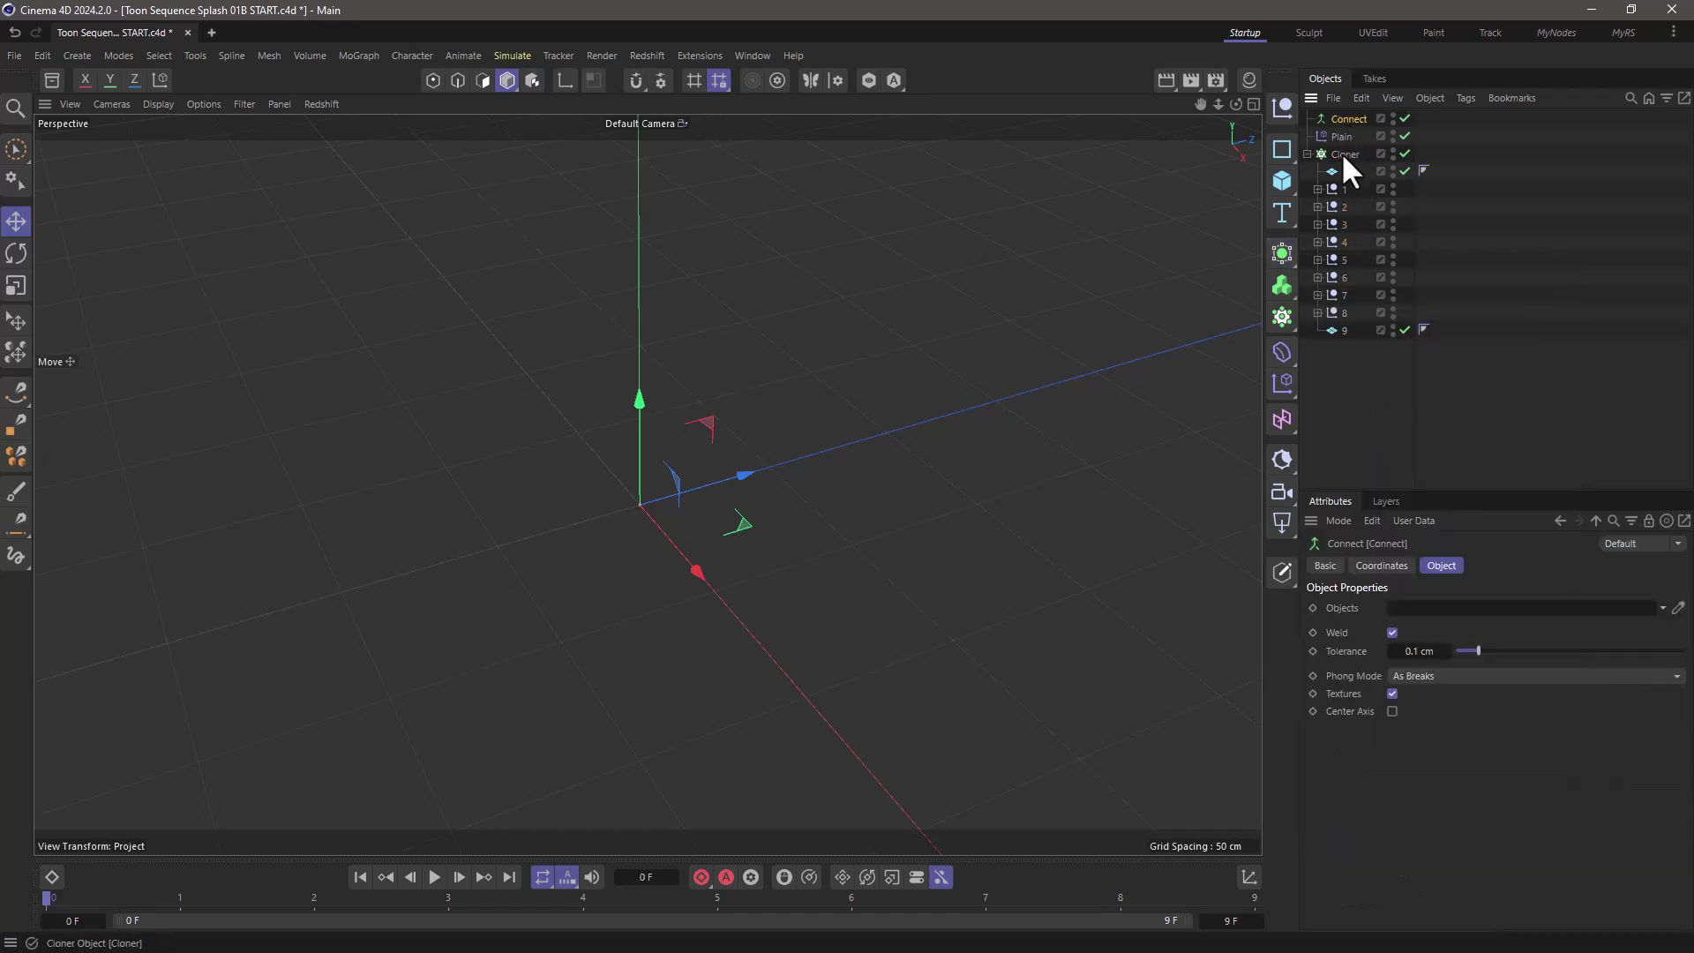
{"action": "left_click_drag", "start_coordinate": [1356, 114], "coordinate": [1351, 113]}
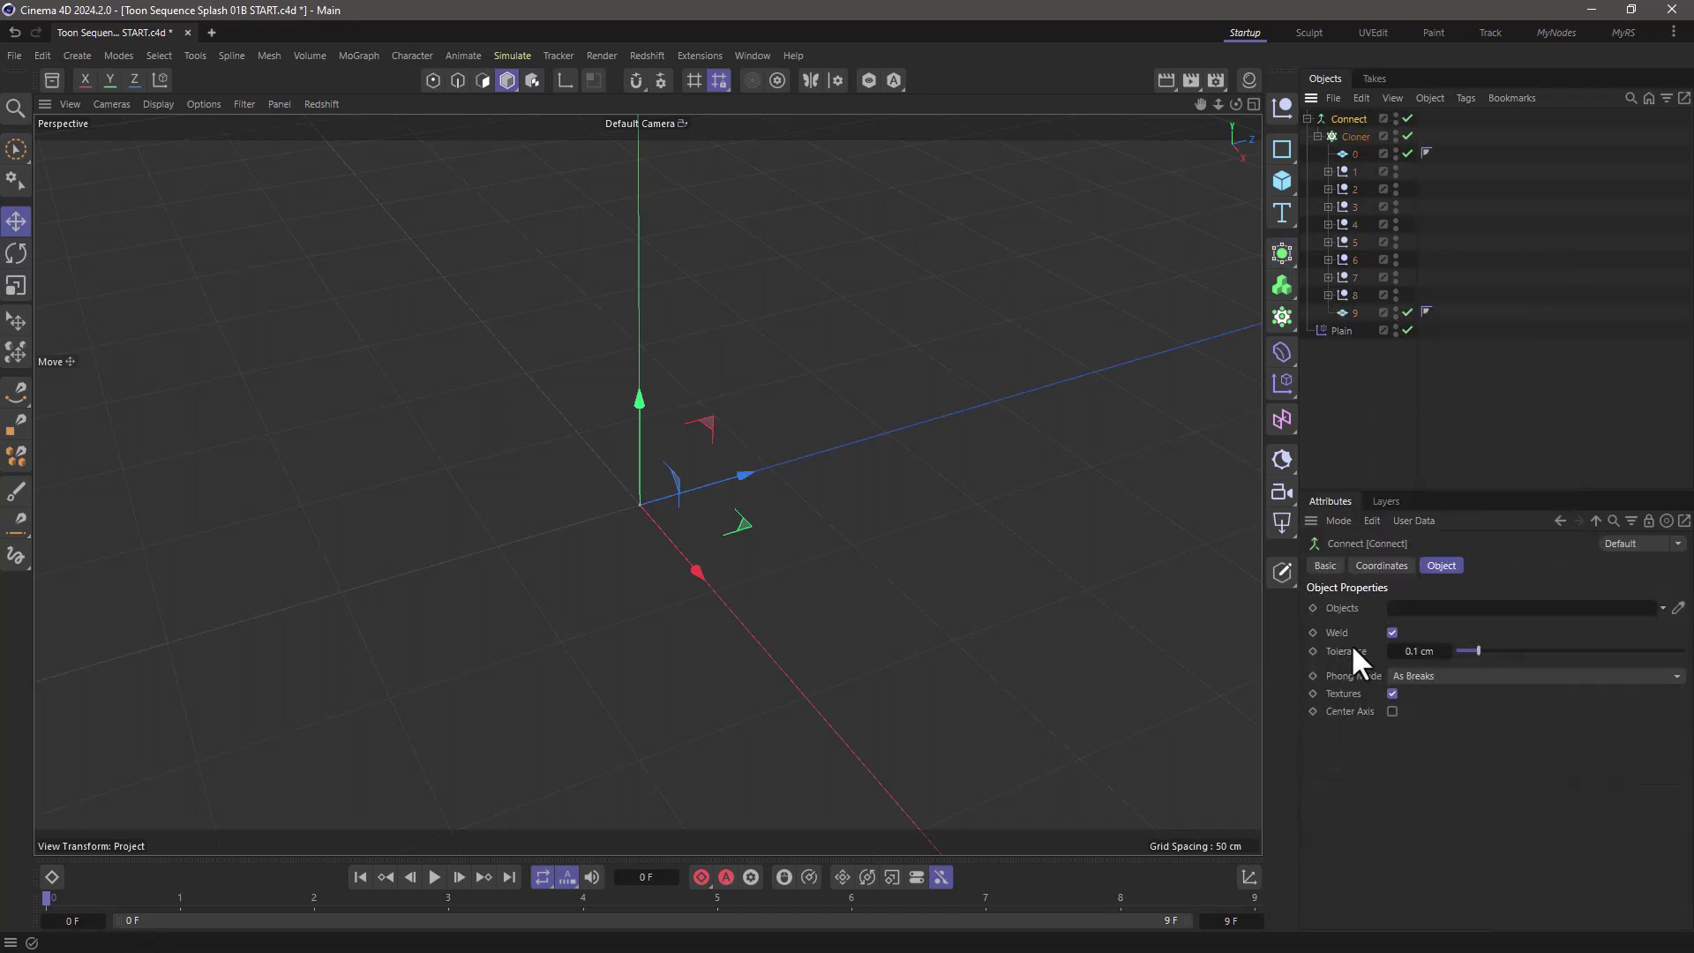
{"action": "left_click", "coordinate": [1392, 632]}
{"action": "right_click", "coordinate": [1347, 128]}
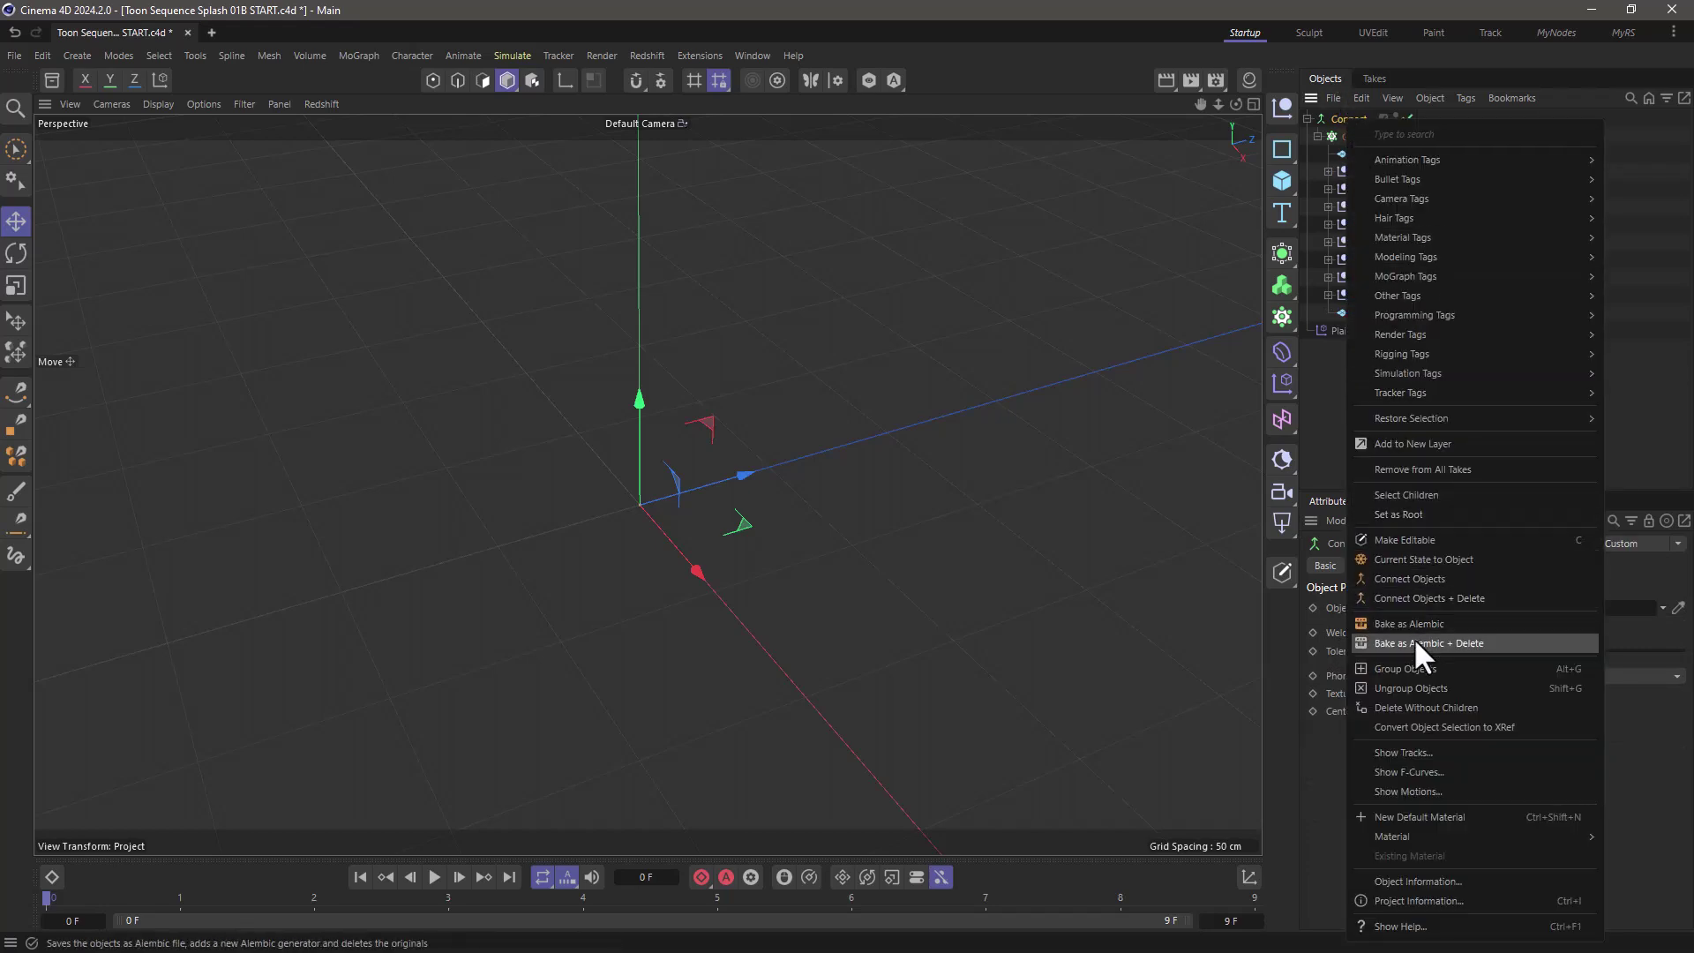
Step: Bake Connect as Alembic with deletion, remove the leftover Plain effector, and scrub the result
{"action": "left_click", "coordinate": [1513, 644]}
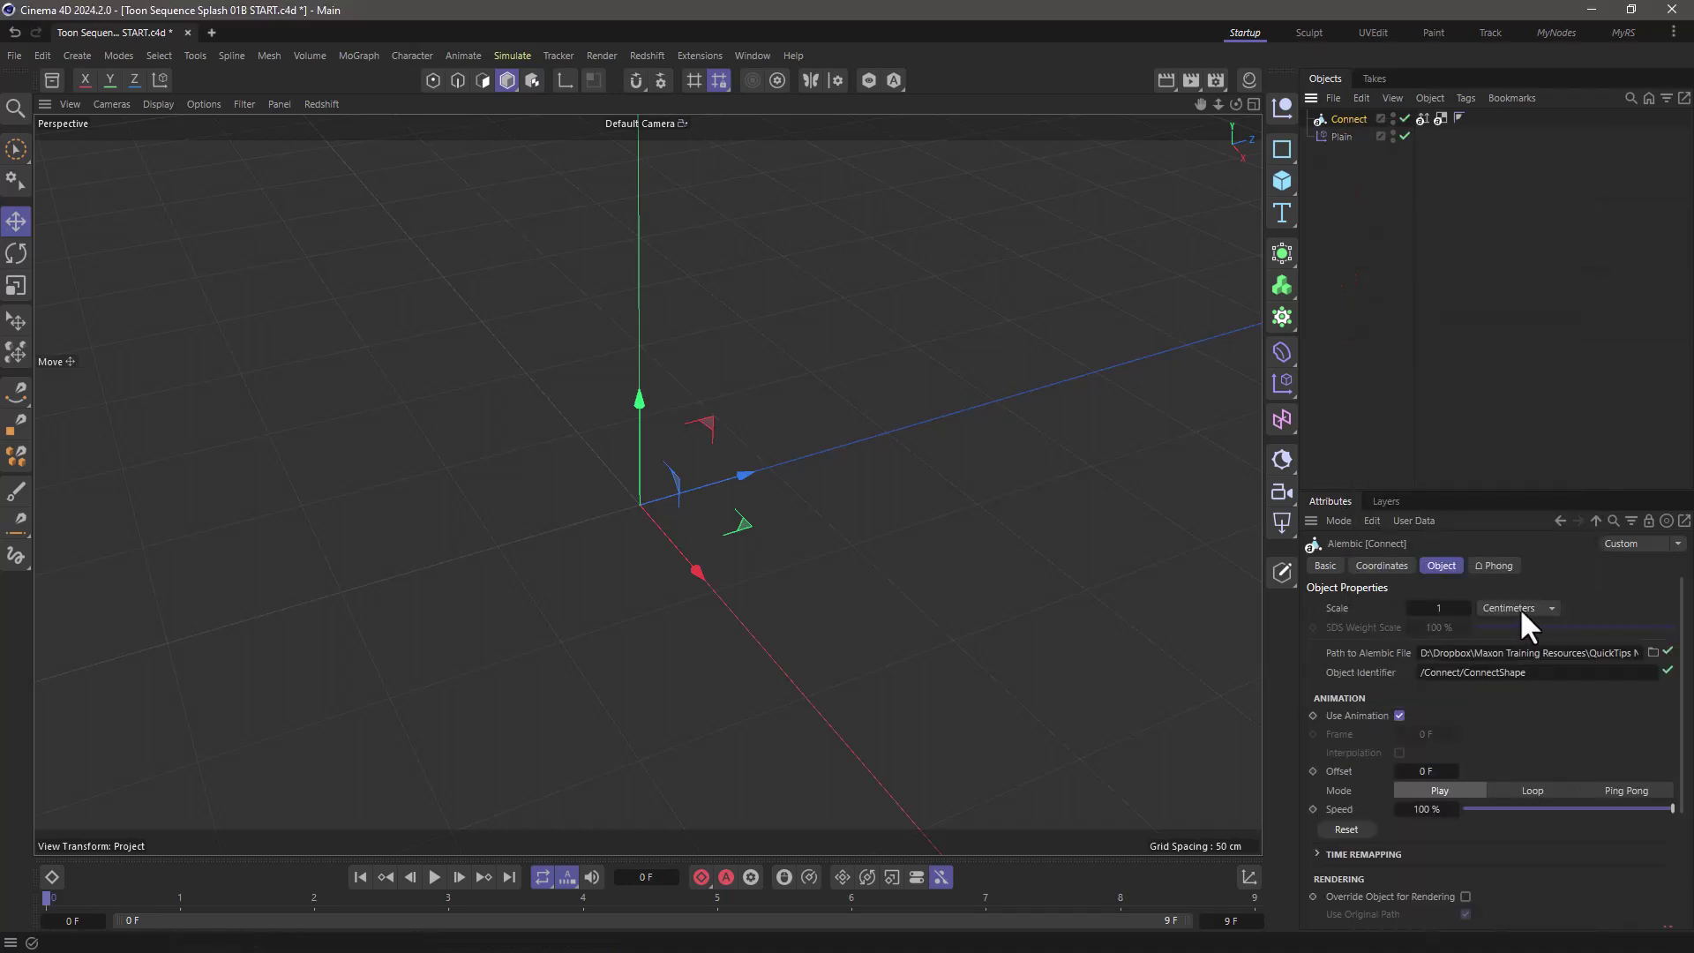
{"action": "left_click", "coordinate": [1341, 136]}
{"action": "key", "text": "Delete"}
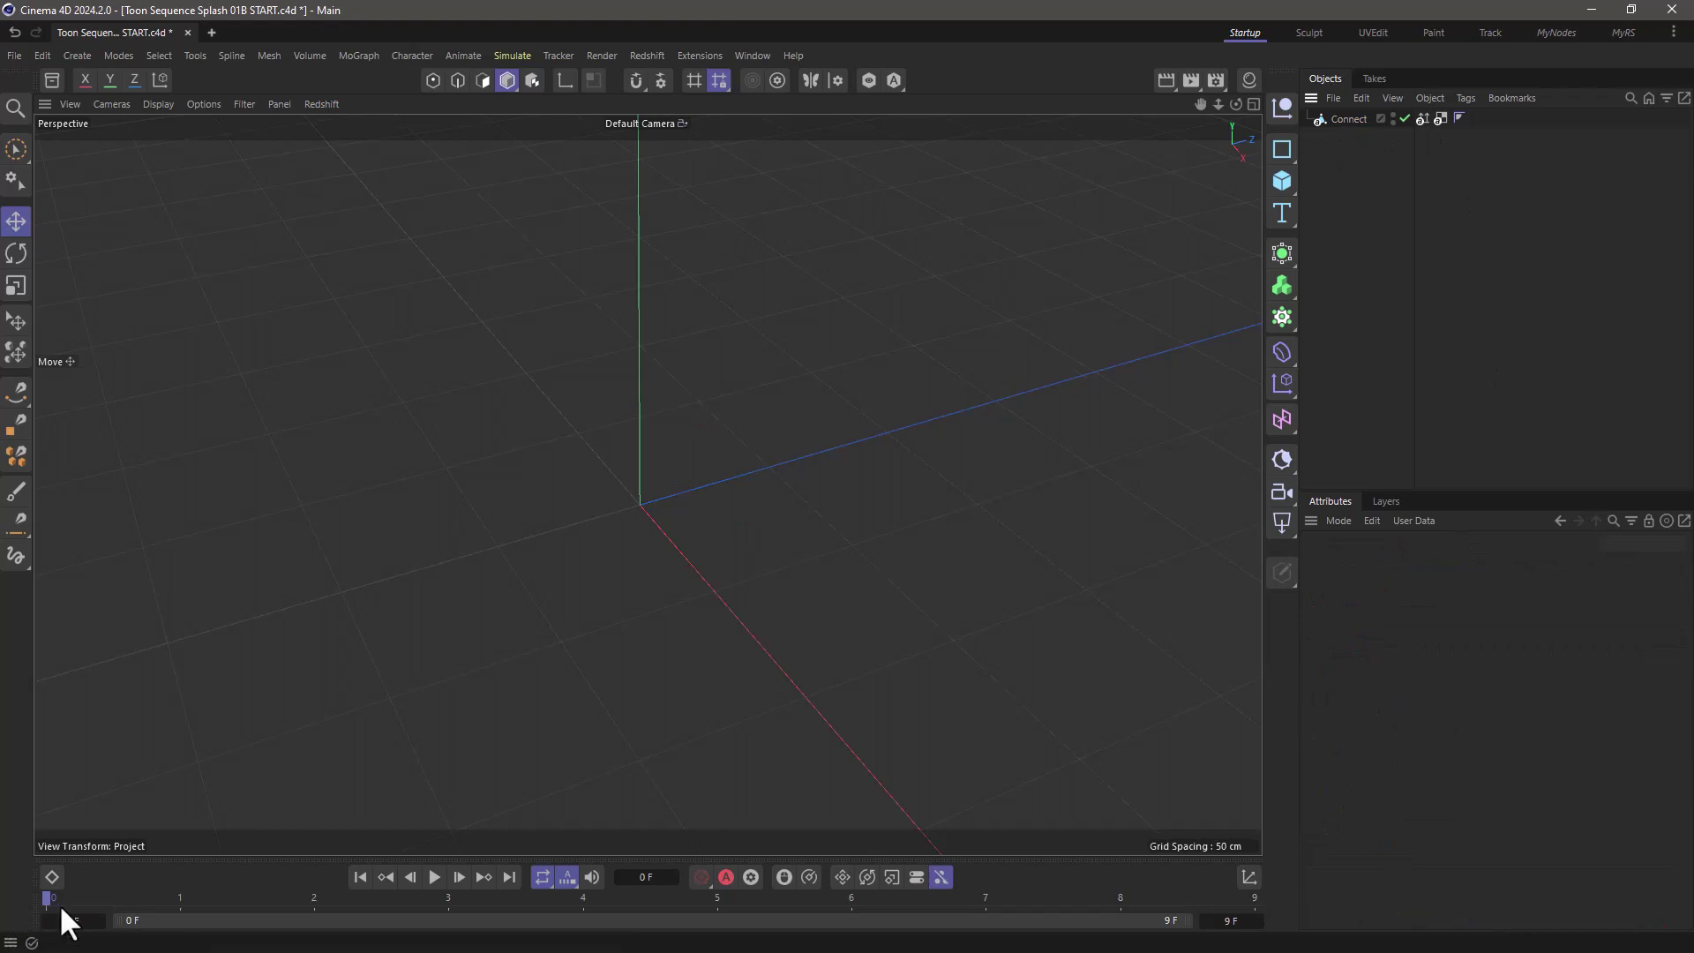
{"action": "left_click_drag", "start_coordinate": [60, 903], "coordinate": [637, 928]}
{"action": "left_click_drag", "start_coordinate": [986, 898], "coordinate": [50, 908]}
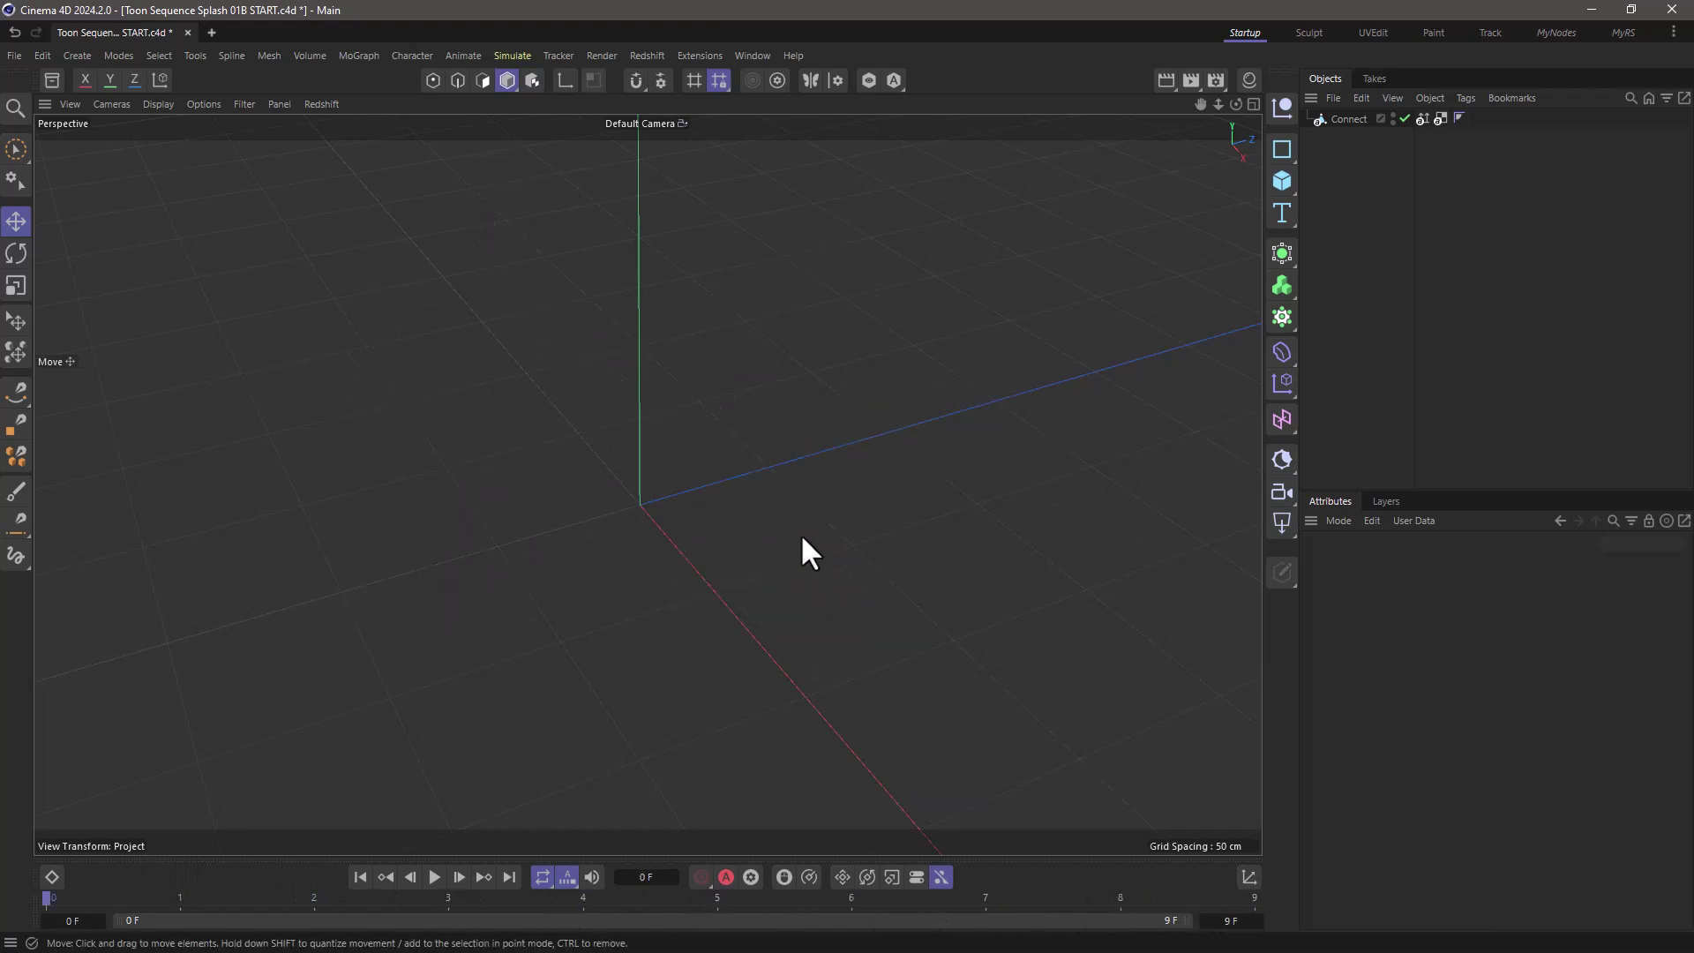